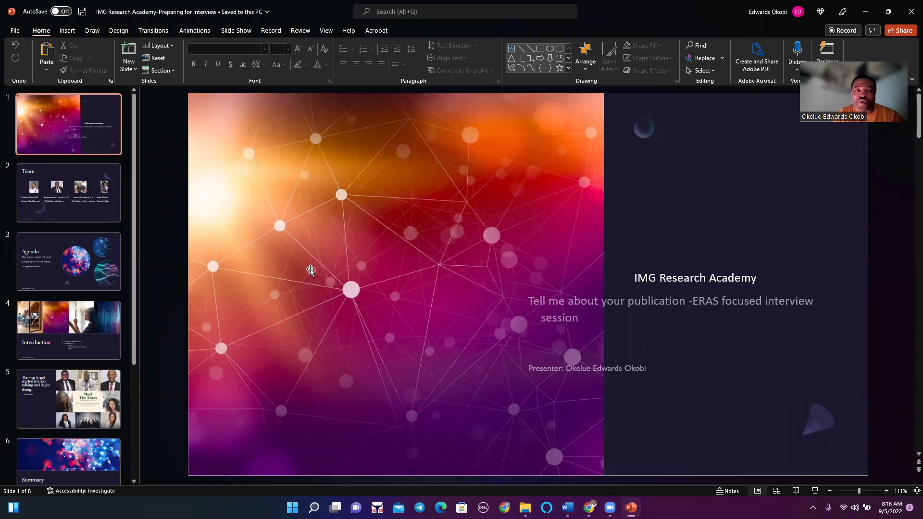
Show slide 2, the Team slide introducing the four members.
left_click(92, 193)
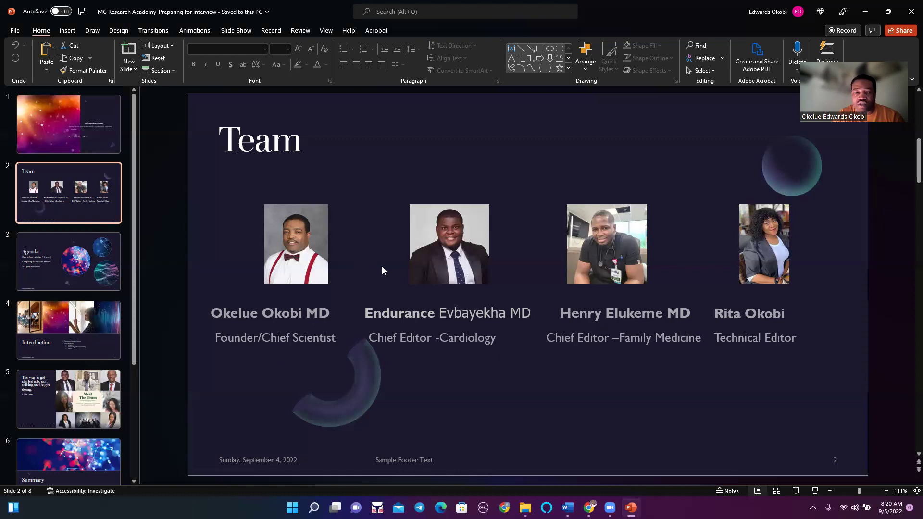
Switch from PowerPoint to the Chrome window with the MyERAS Publications page.
key("alt+Tab")
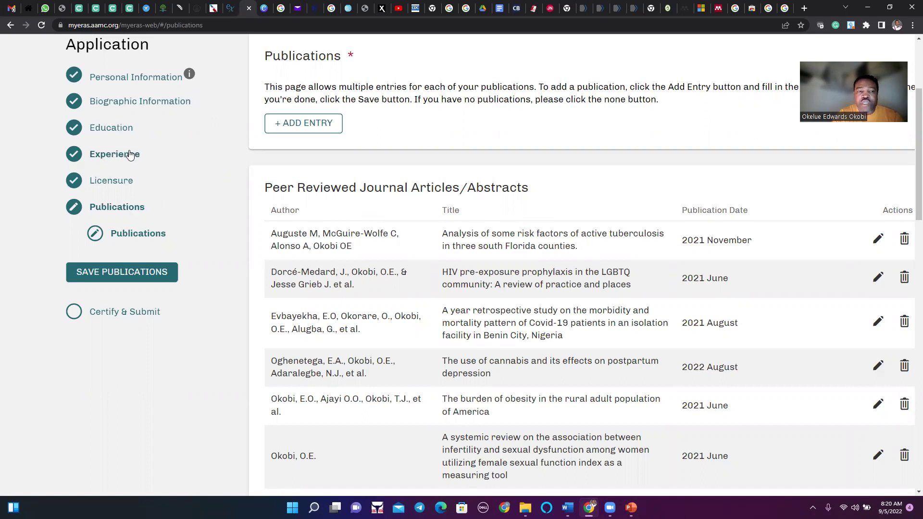
Go to the Experience section and add a new experience entry.
left_click(130, 155)
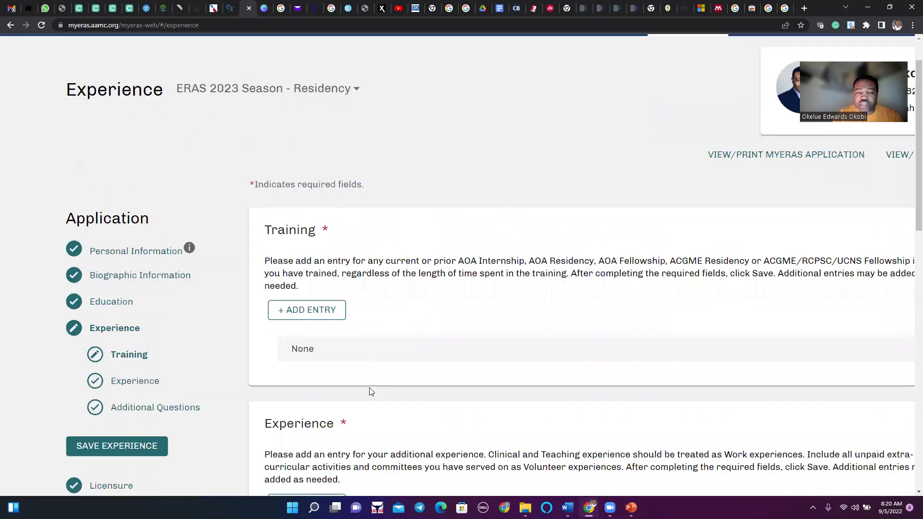
scroll(677, 270, "down", 2)
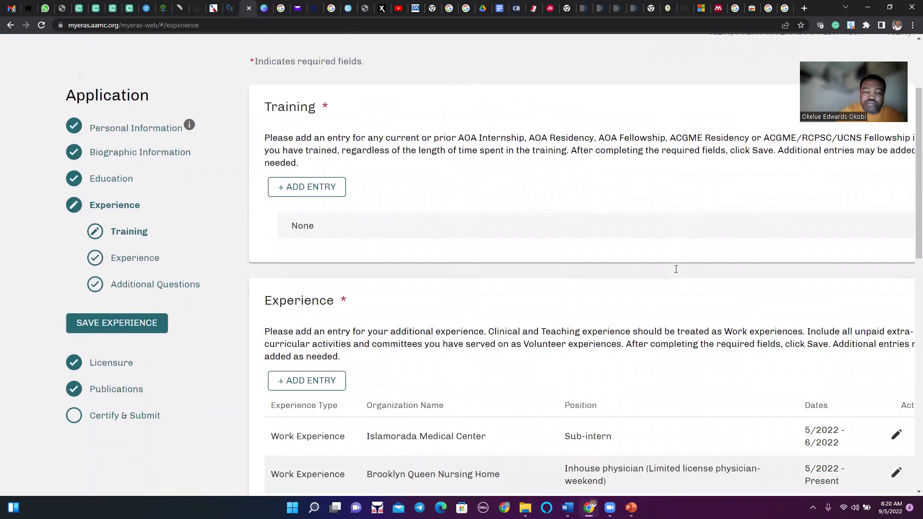
left_click(326, 381)
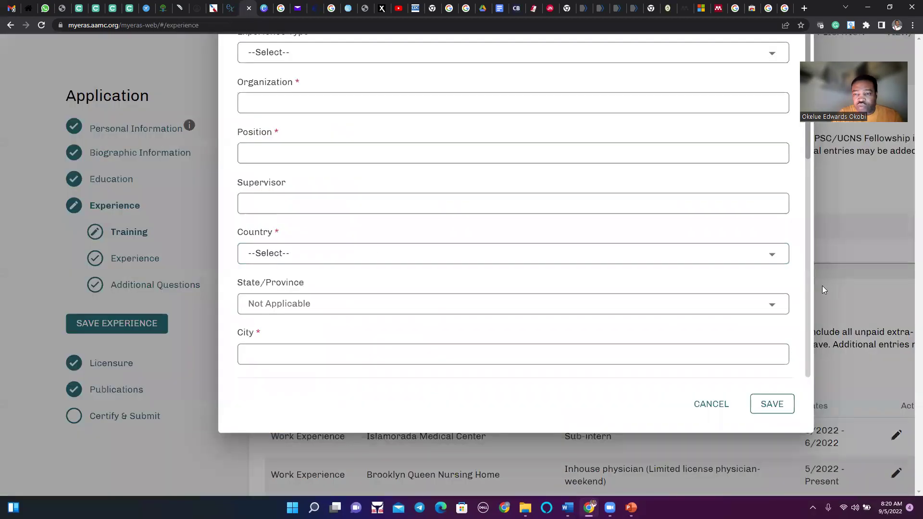
scroll(809, 274, "down", 4)
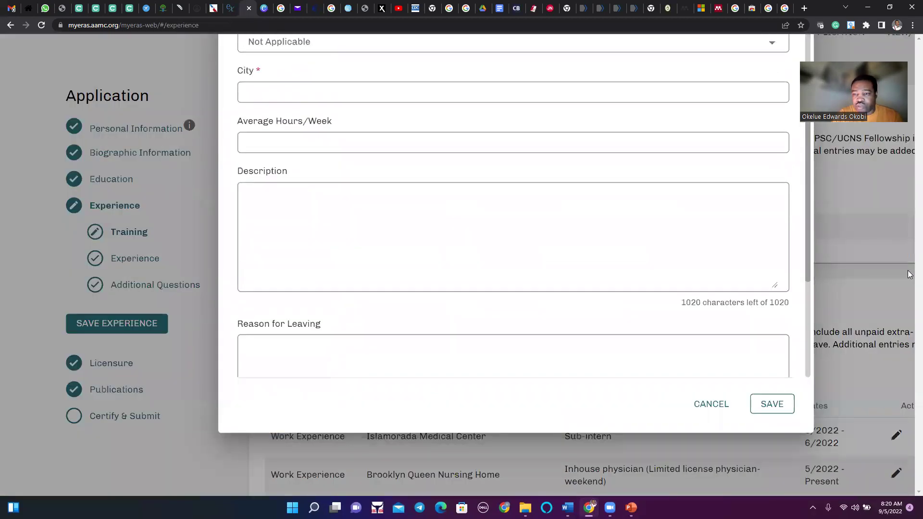
scroll(880, 408, "up", 2)
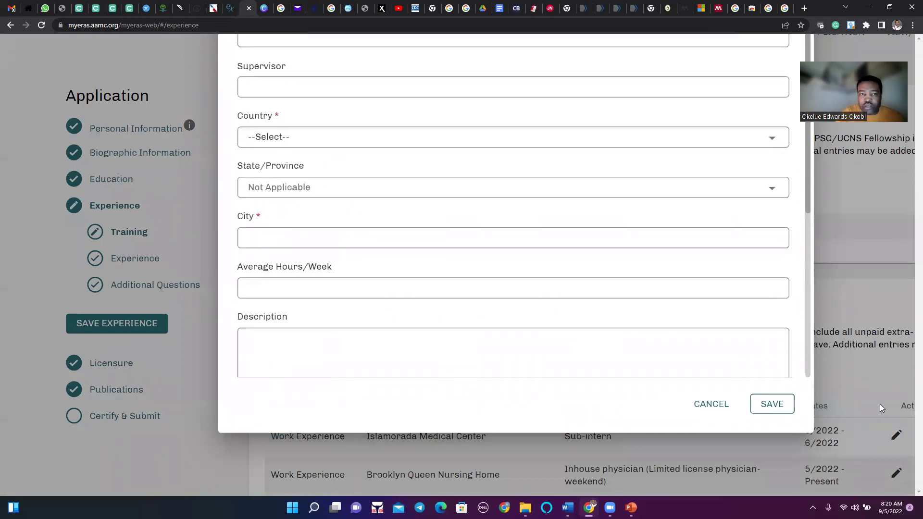
scroll(880, 408, "up", 1)
scroll(881, 407, "up", 1)
scroll(881, 408, "up", 2)
scroll(880, 408, "up", 1)
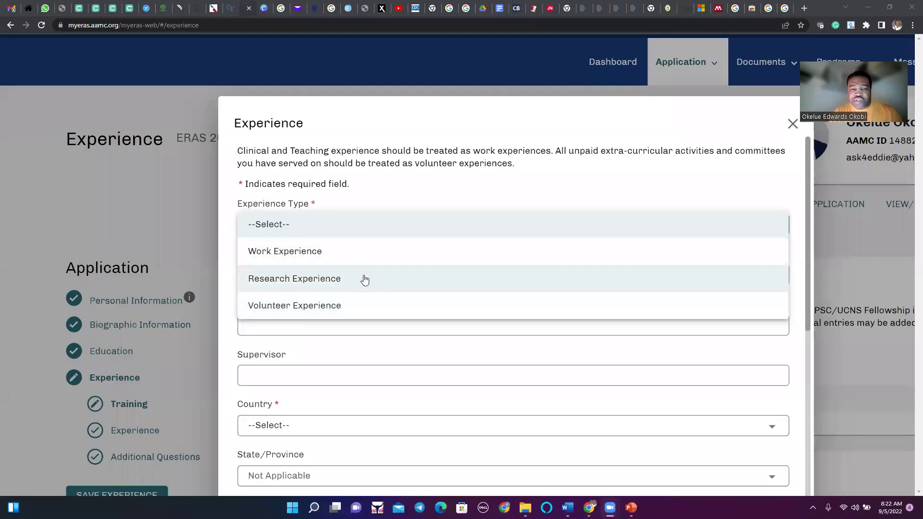
Choose Research Experience as the type, review its fields, then discard the entry unsaved.
left_click(365, 280)
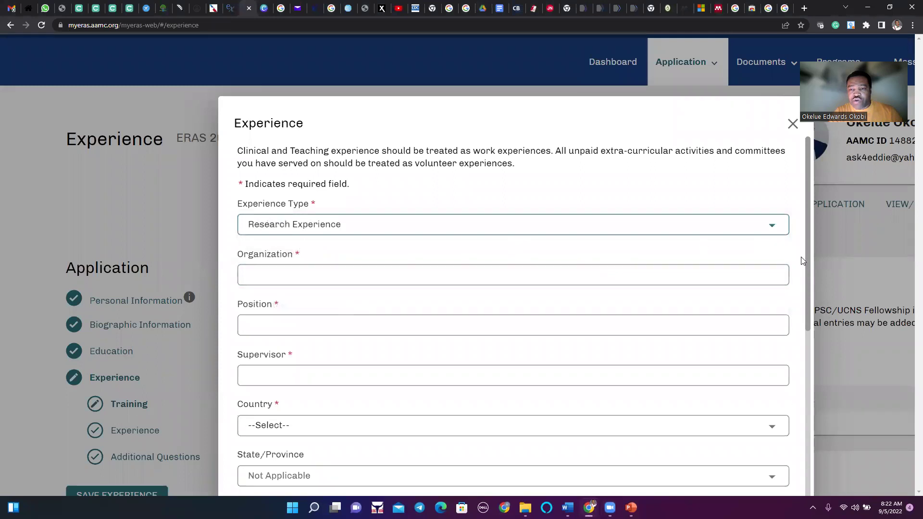
left_click_drag(808, 270, 814, 303)
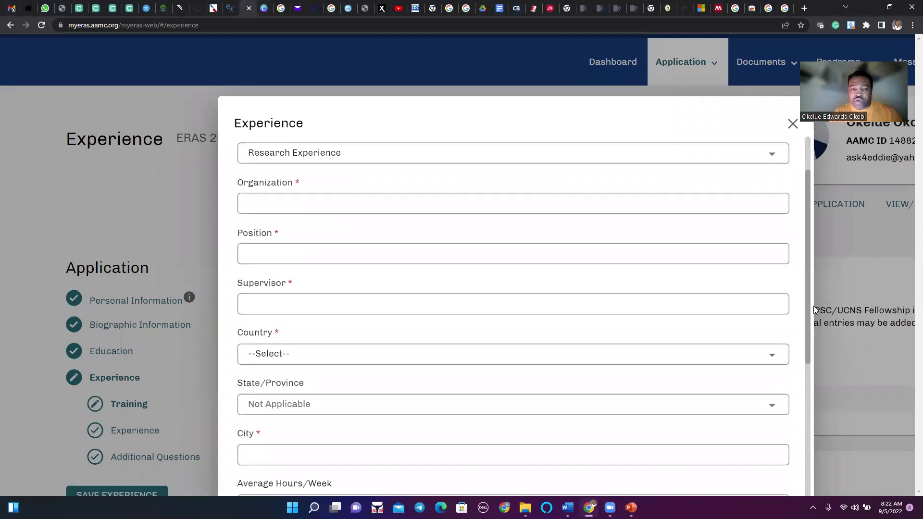
left_click_drag(814, 303, 800, 409)
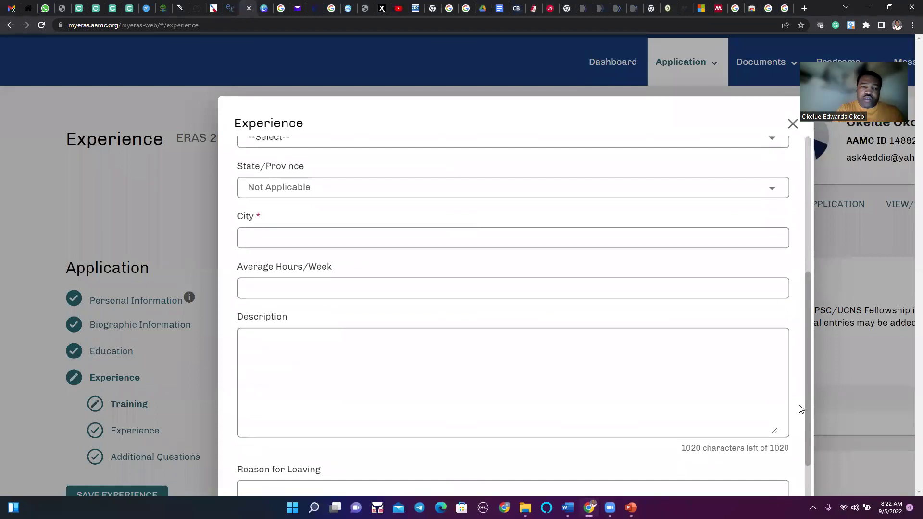
scroll(800, 410, "down", 2)
scroll(800, 409, "down", 1)
scroll(800, 409, "down", 1)
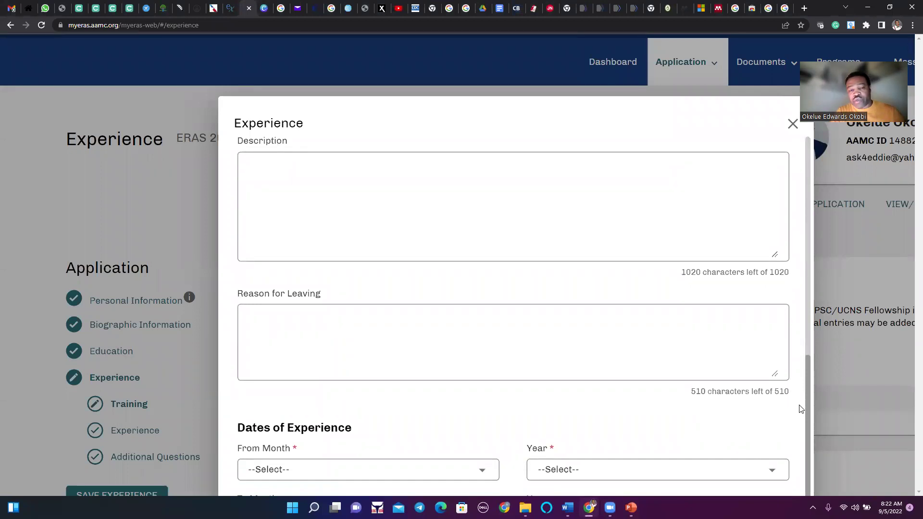
scroll(800, 410, "down", 3)
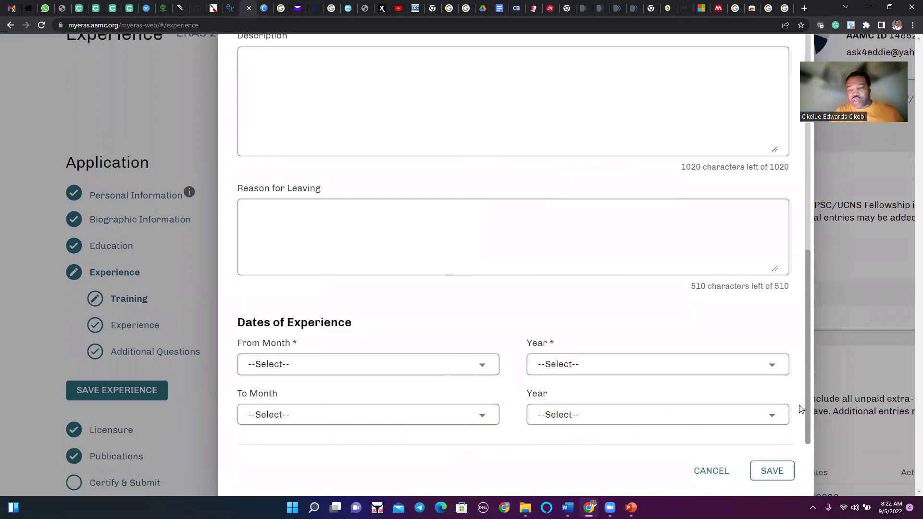
key("Escape")
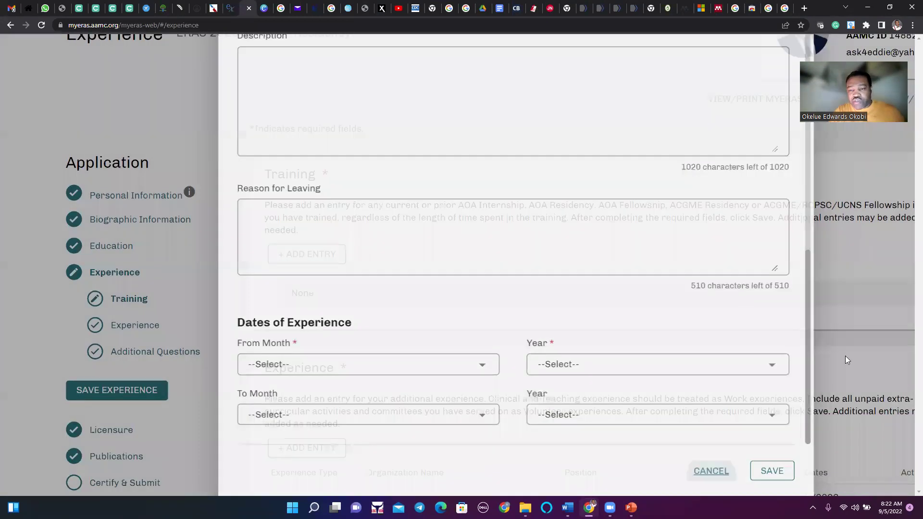
scroll(911, 238, "down", 2)
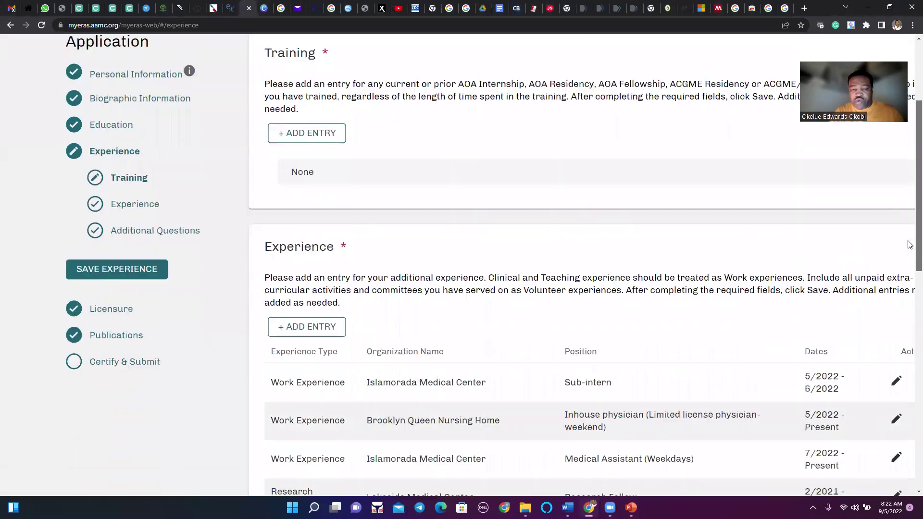
scroll(911, 288, "down", 3)
scroll(911, 296, "down", 2)
scroll(911, 332, "down", 2)
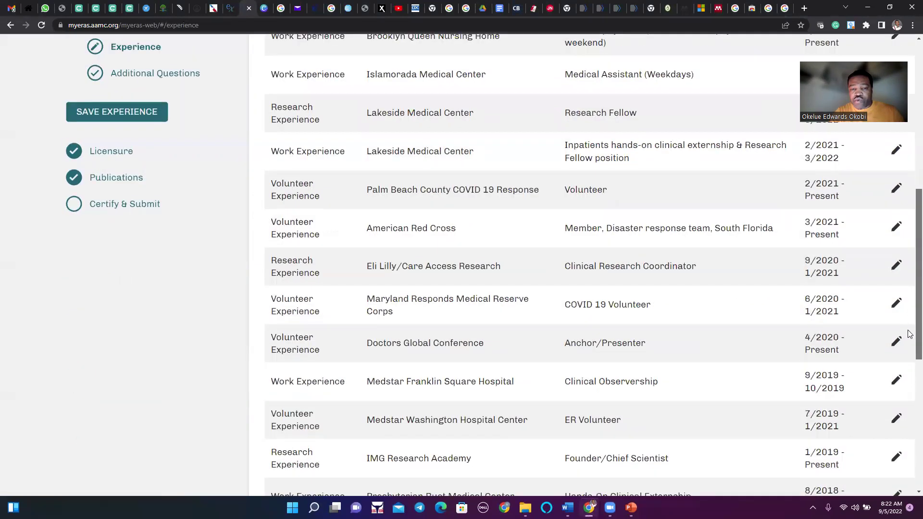
scroll(911, 346, "down", 1)
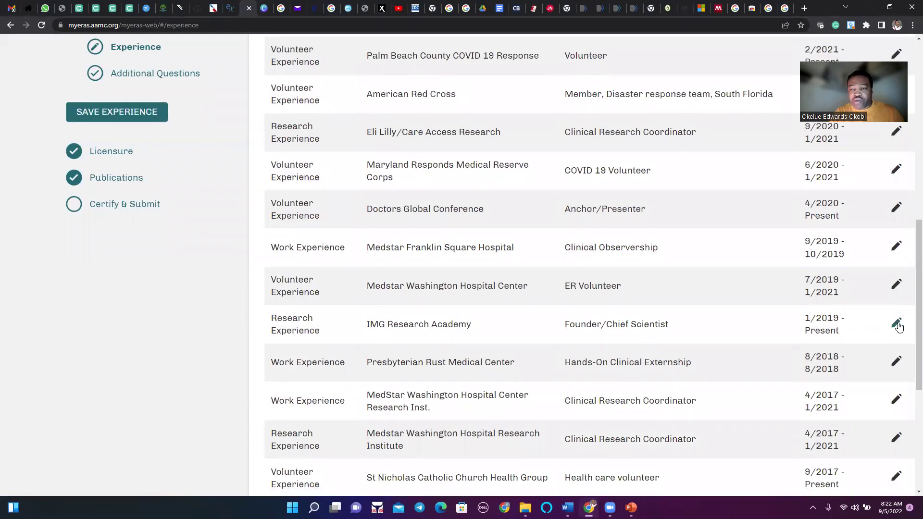
Review the IMG Research Academy experience entry and save it with Update.
left_click(896, 323)
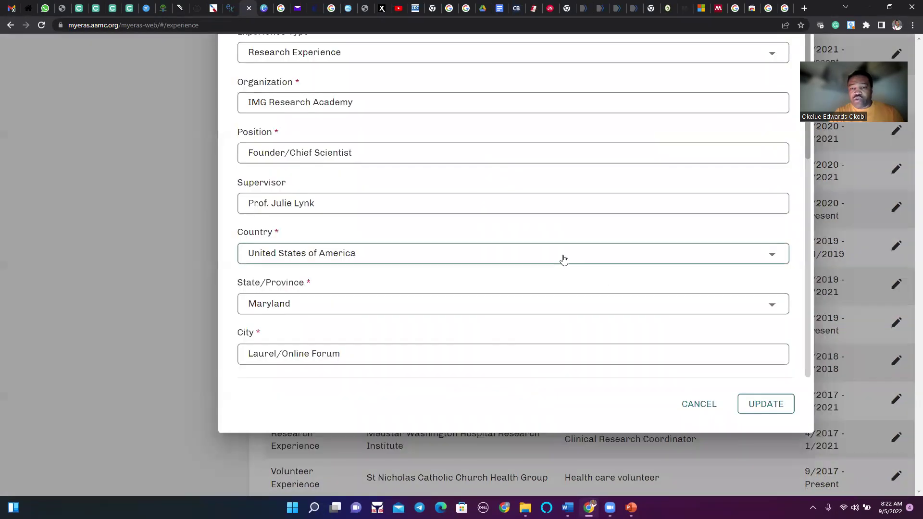
scroll(564, 259, "up", 1)
scroll(565, 260, "up", 1)
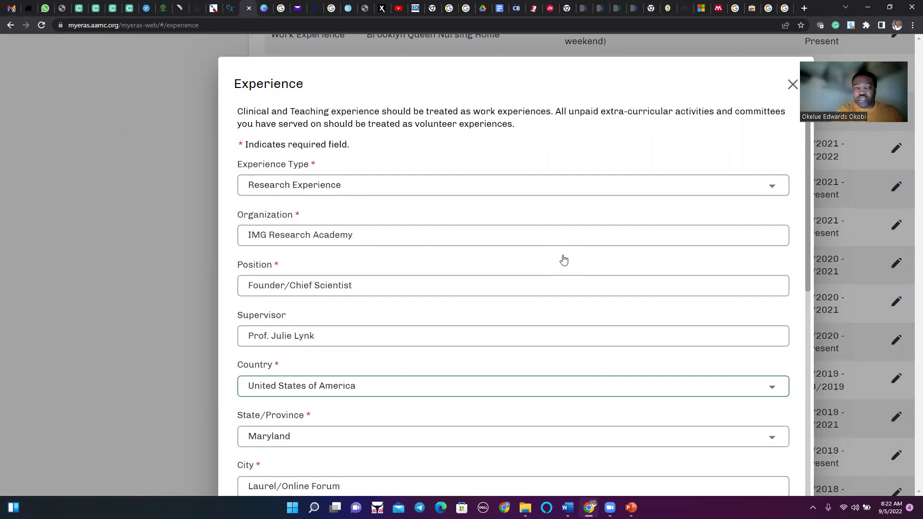
scroll(564, 260, "down", 1)
scroll(564, 259, "down", 1)
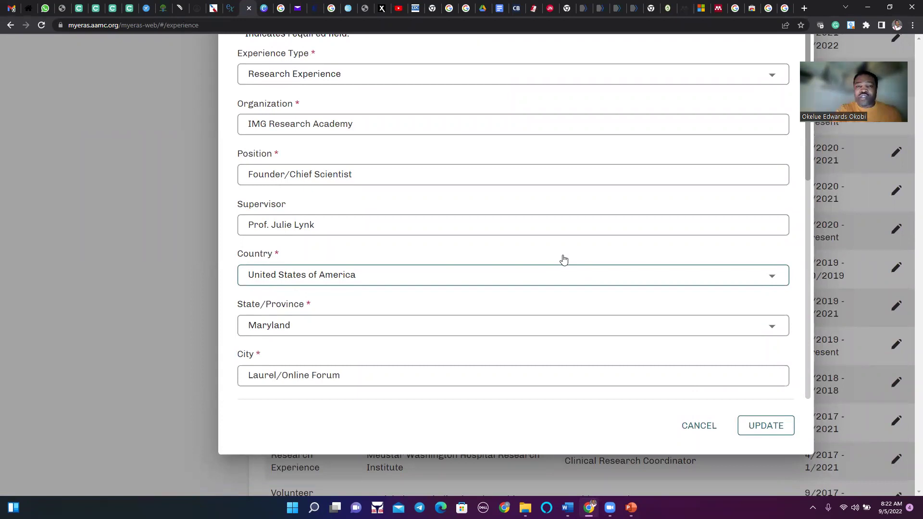
scroll(564, 259, "up", 1)
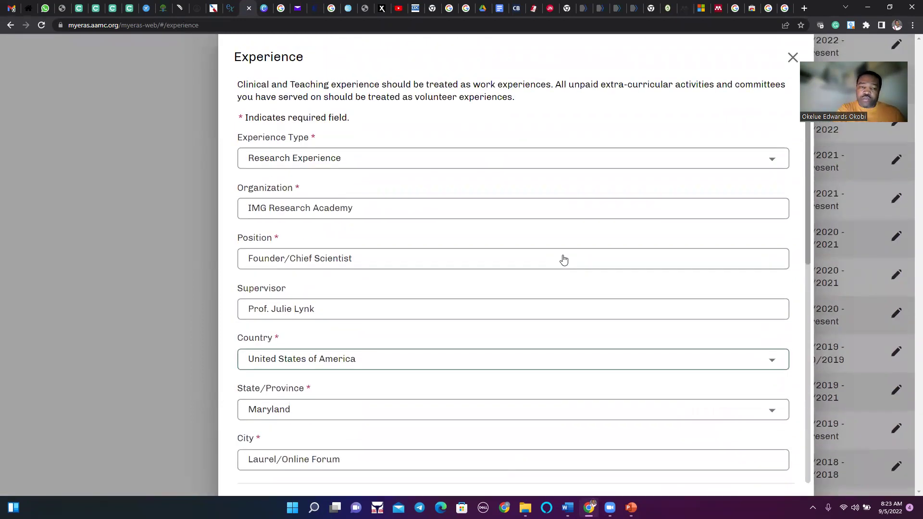
scroll(564, 260, "down", 1)
scroll(565, 260, "down", 1)
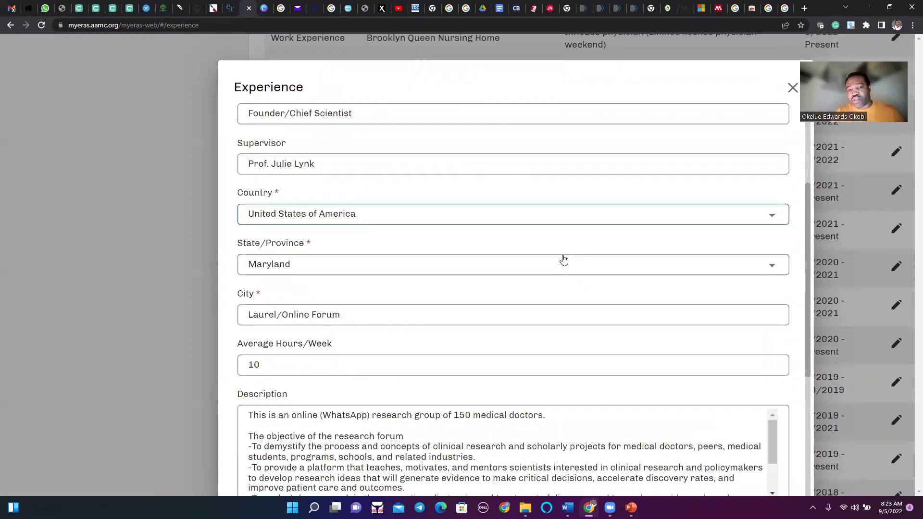
scroll(564, 260, "down", 1)
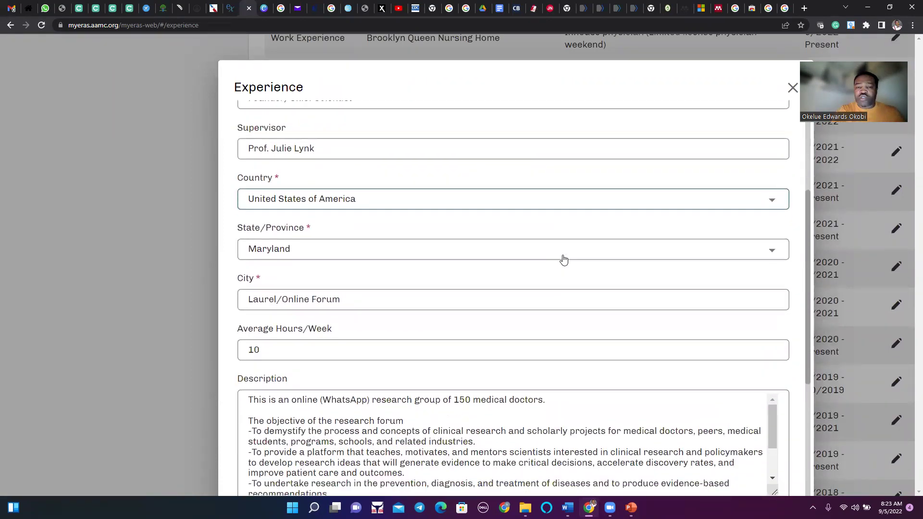
scroll(564, 259, "down", 1)
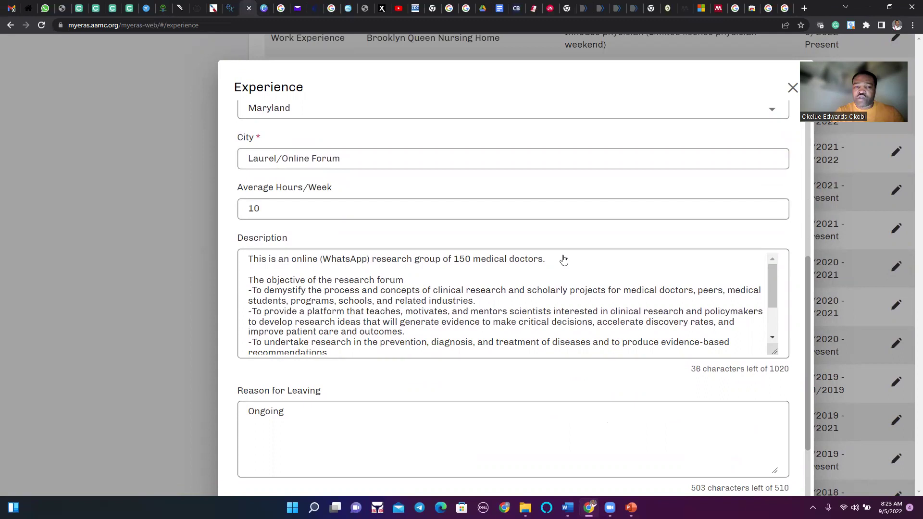
scroll(564, 260, "down", 2)
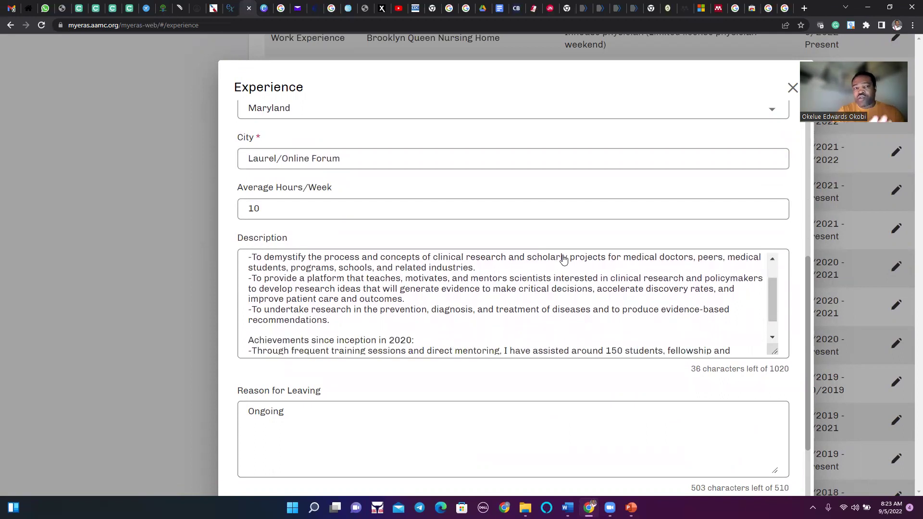
scroll(565, 260, "up", 2)
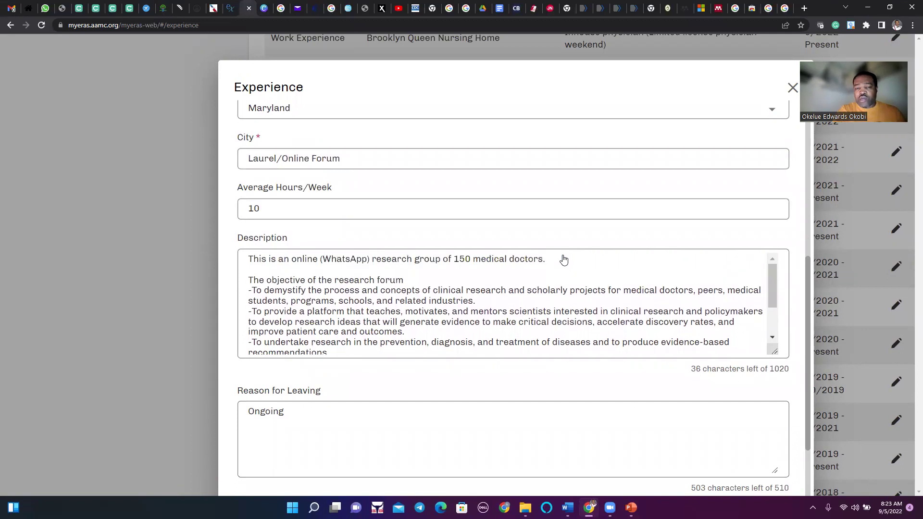
scroll(564, 260, "down", 2)
scroll(564, 259, "down", 1)
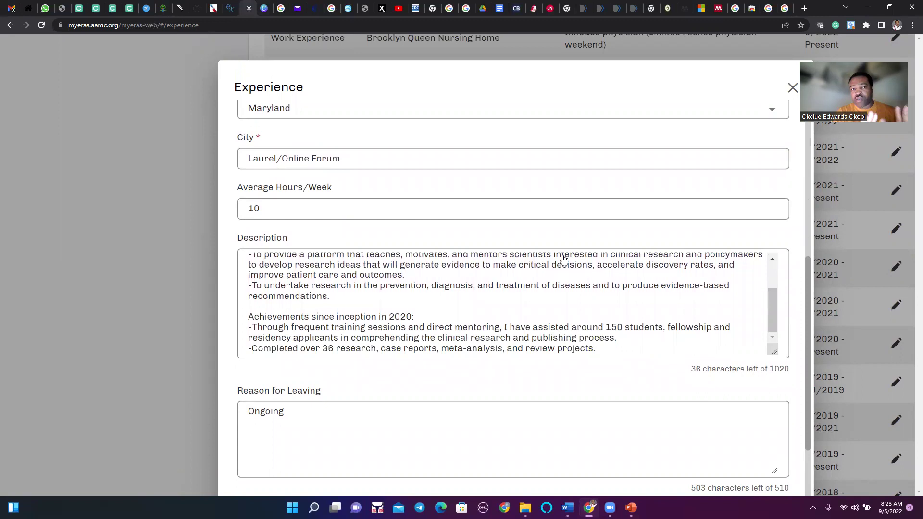
scroll(564, 260, "down", 1)
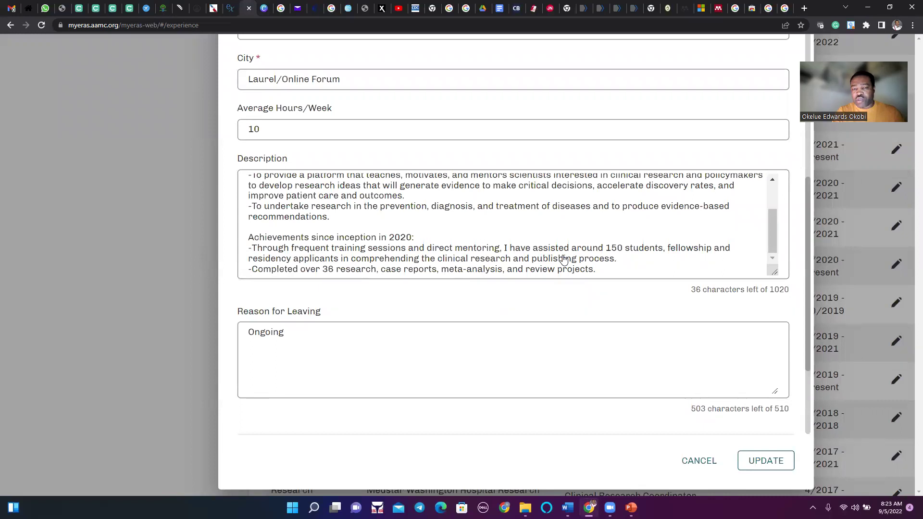
key("Return")
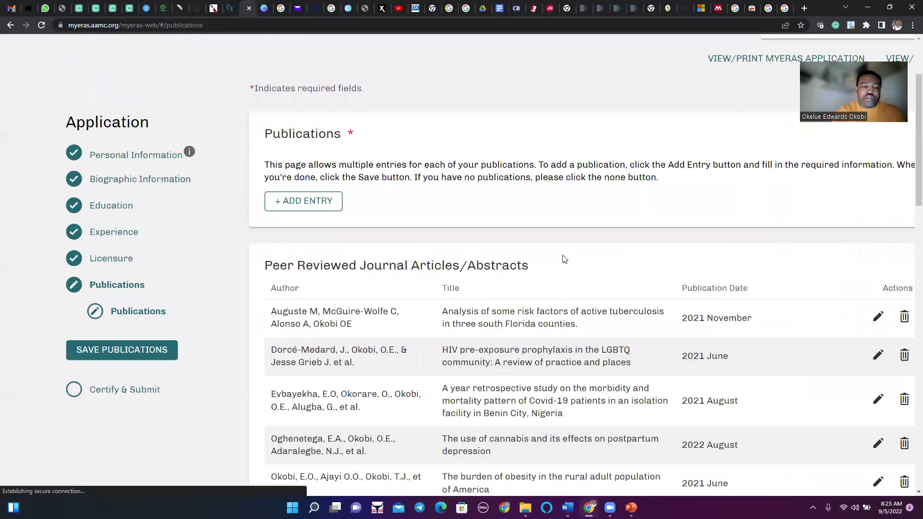
scroll(564, 260, "down", 1)
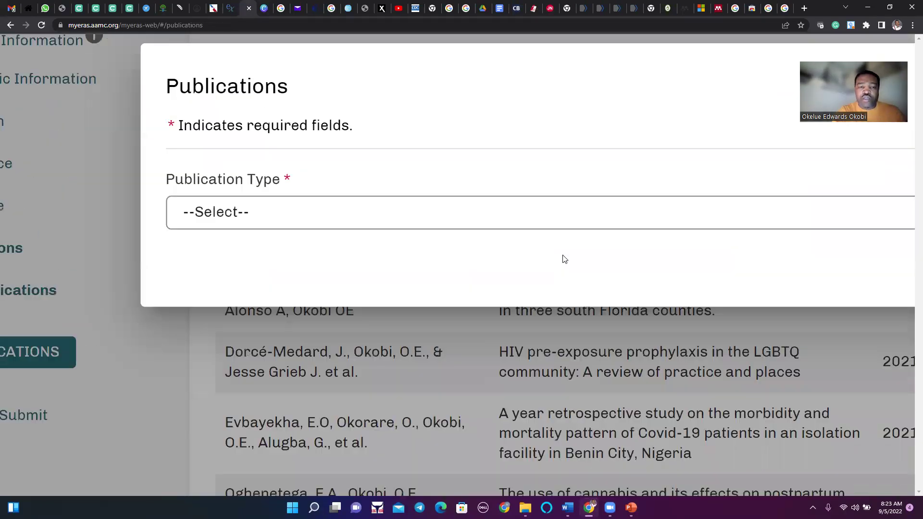
Expand the Publication Type list on the new publication entry form.
key("space")
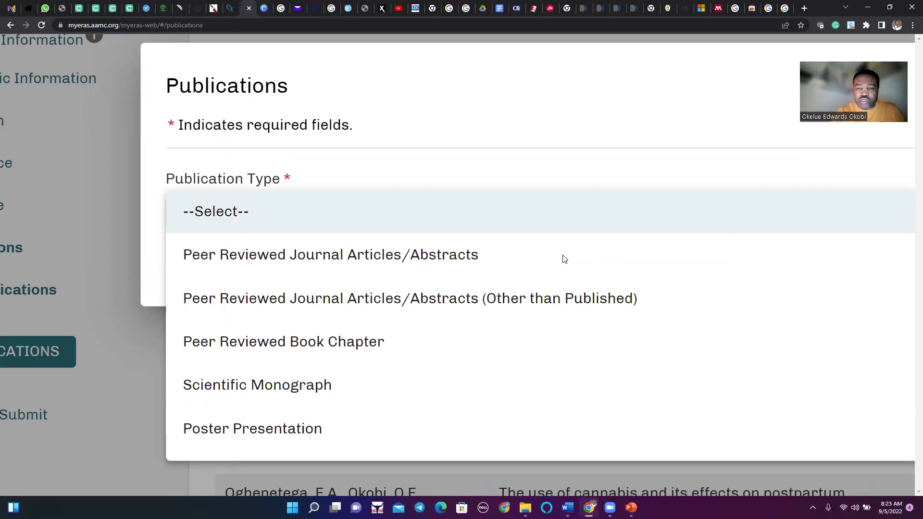
scroll(564, 259, "down", 2)
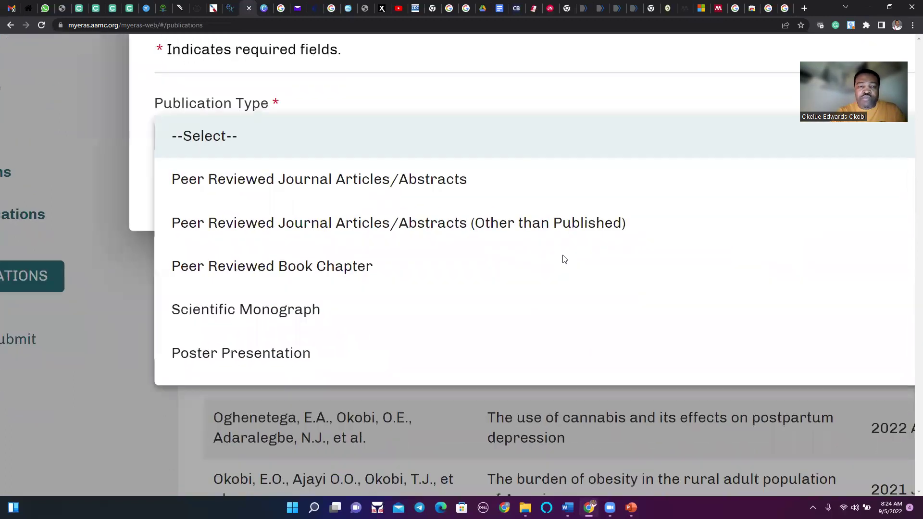
scroll(564, 259, "down", 3)
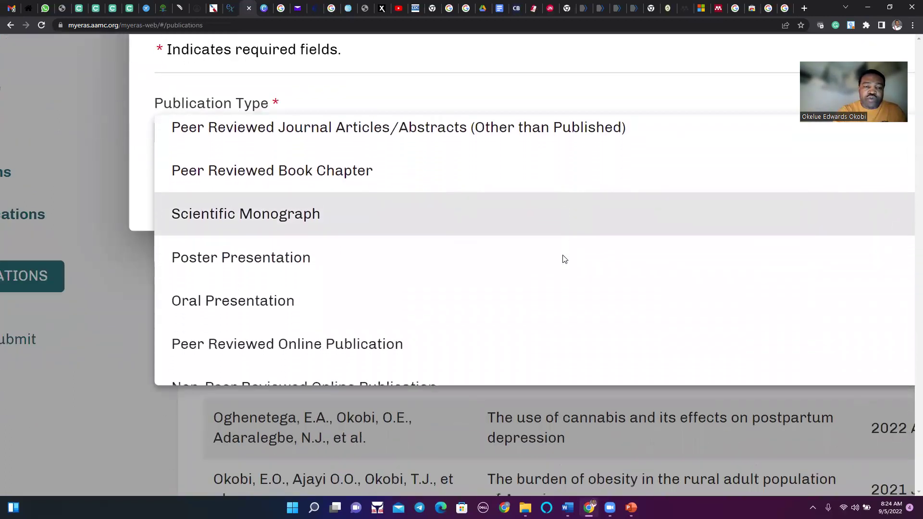
scroll(564, 259, "down", 1)
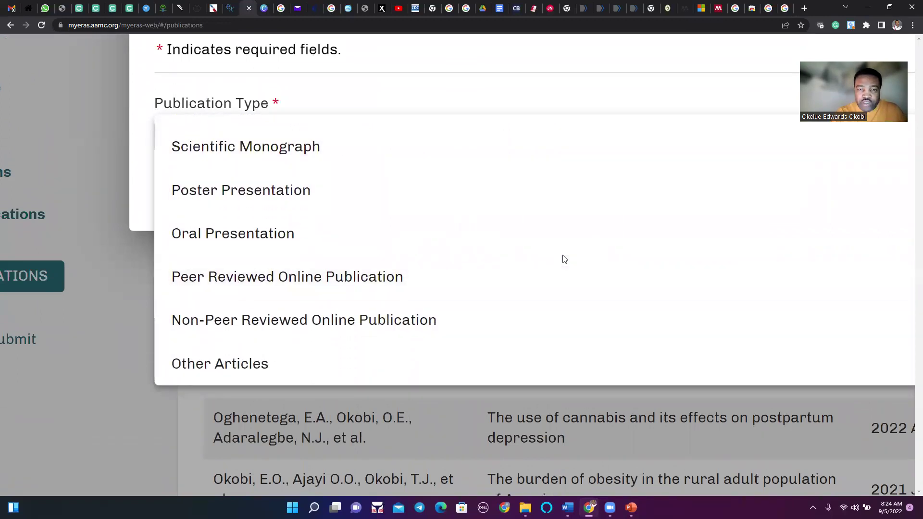
scroll(564, 259, "up", 3)
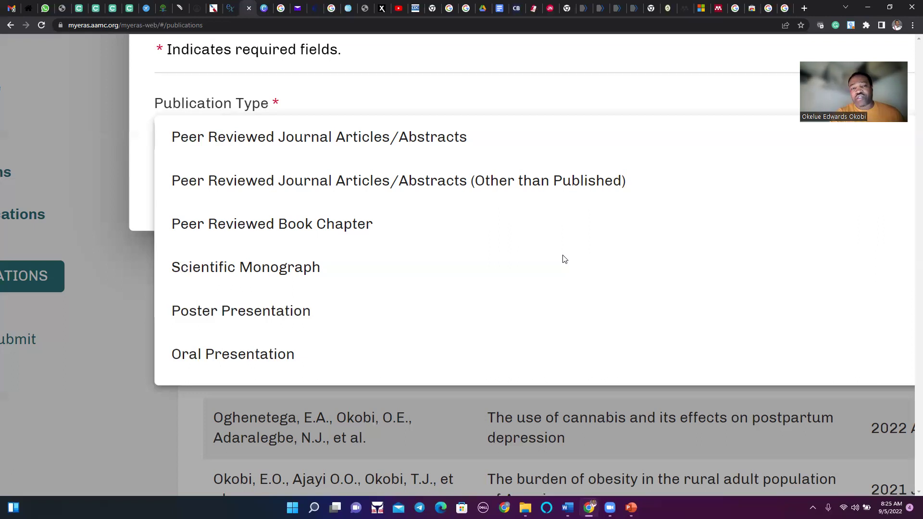
scroll(564, 258, "down", 2)
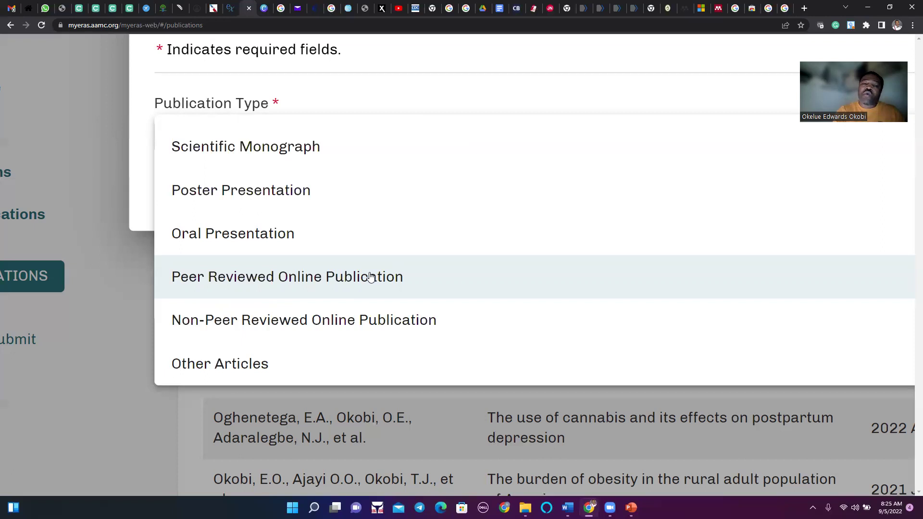
scroll(370, 277, "up", 1)
scroll(370, 277, "up", 1)
scroll(370, 277, "down", 2)
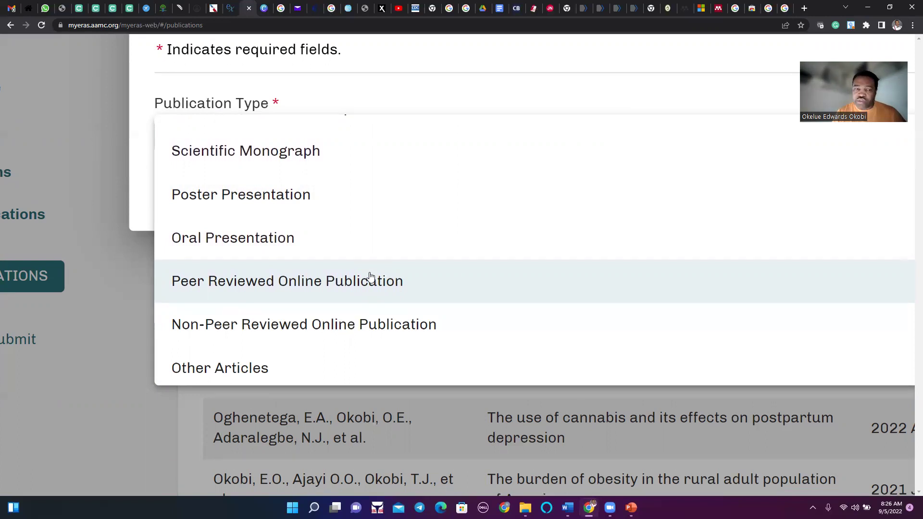
scroll(370, 276, "up", 1)
scroll(369, 277, "up", 1)
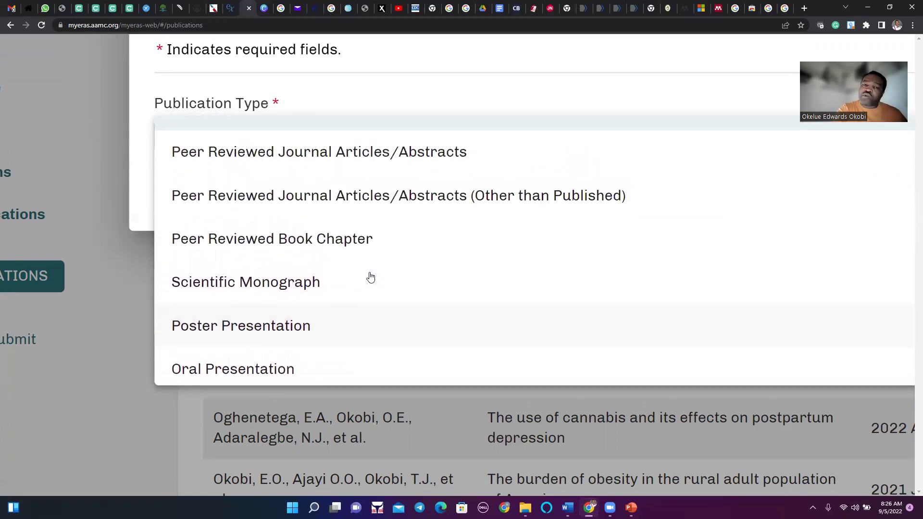
scroll(369, 277, "up", 1)
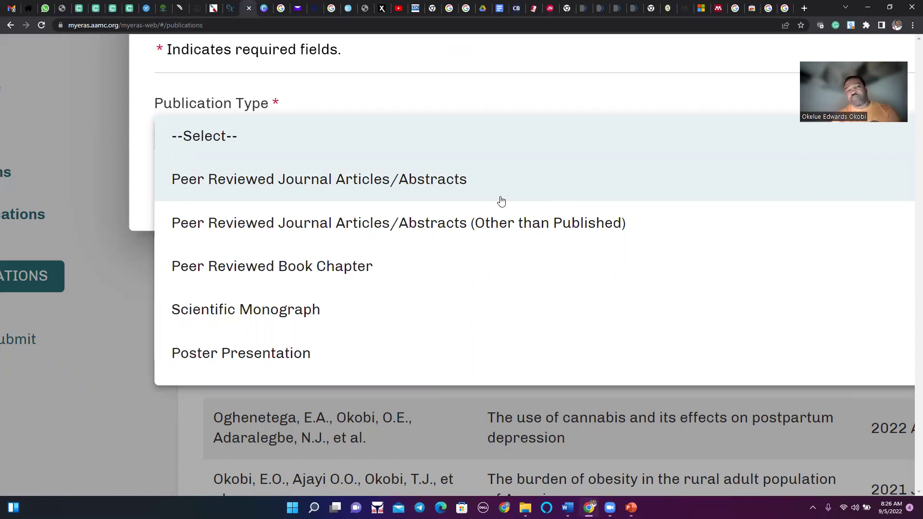
Select Peer Reviewed Journal Articles/Abstracts and step through the Title, Author(s) and Publication Name fields.
left_click(377, 191)
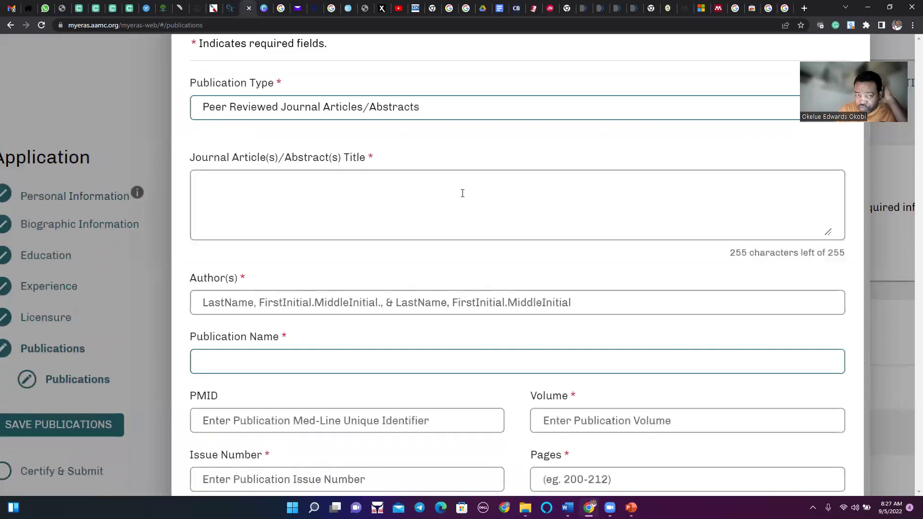
left_click(455, 197)
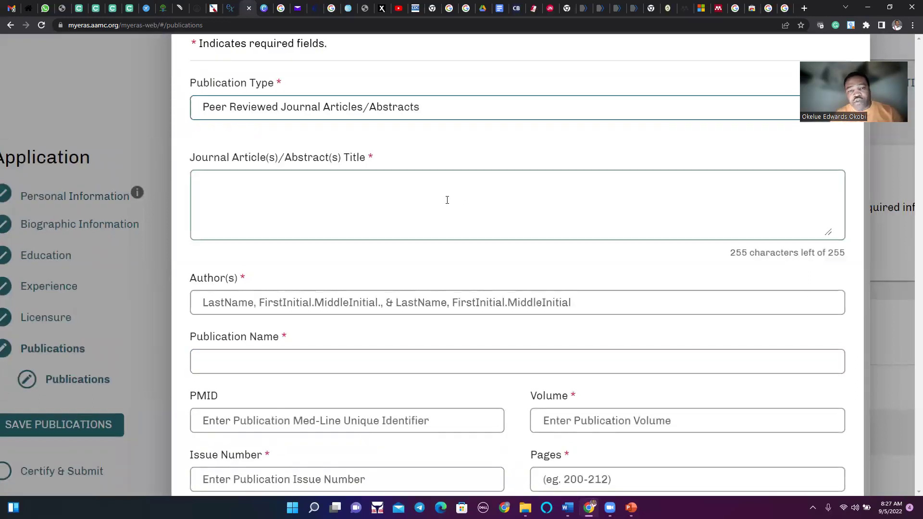
left_click(347, 249)
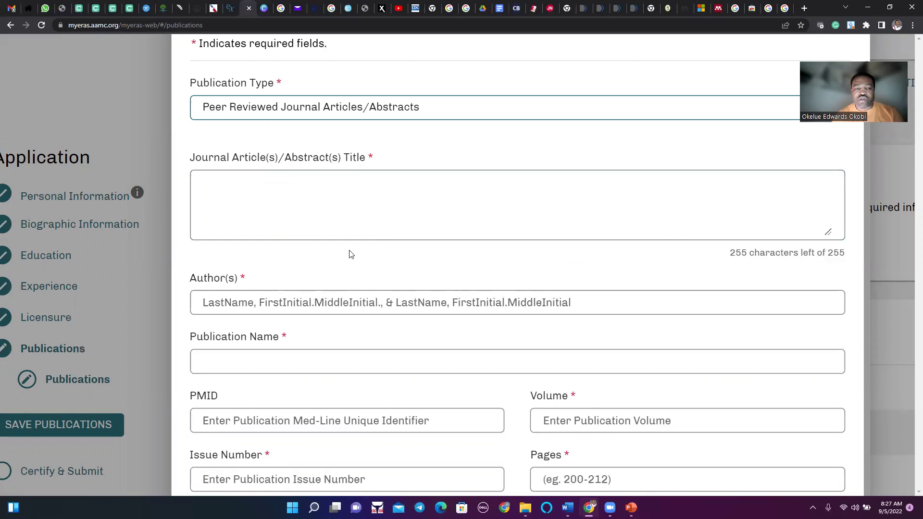
scroll(349, 253, "down", 1)
left_click(254, 282)
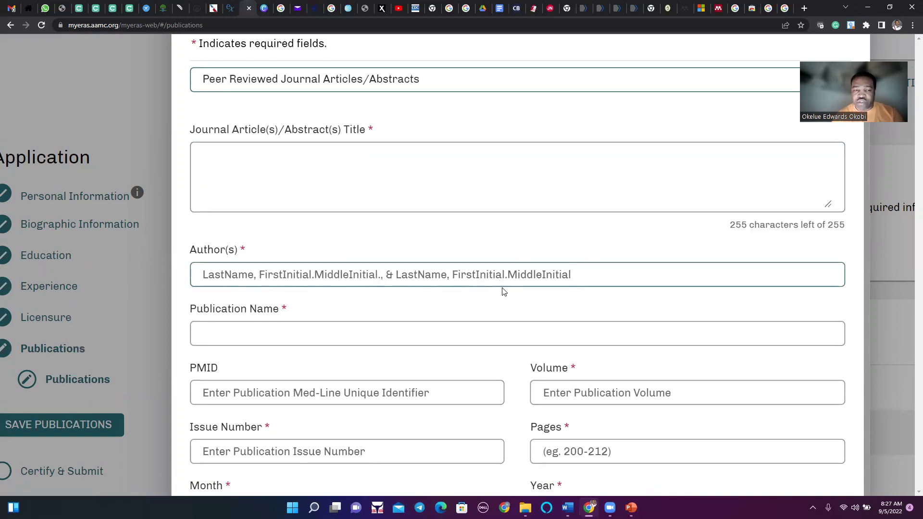
left_click(432, 330)
scroll(367, 309, "down", 2)
scroll(284, 288, "down", 1)
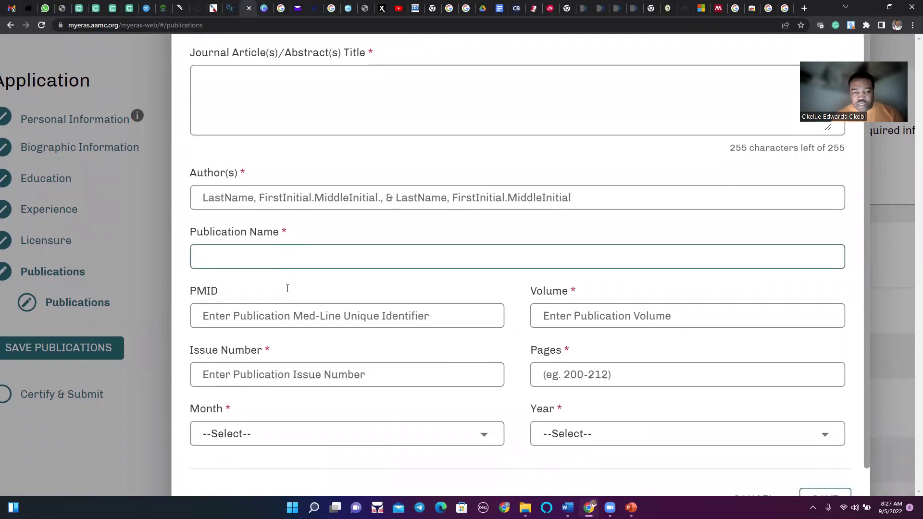
scroll(285, 288, "down", 2)
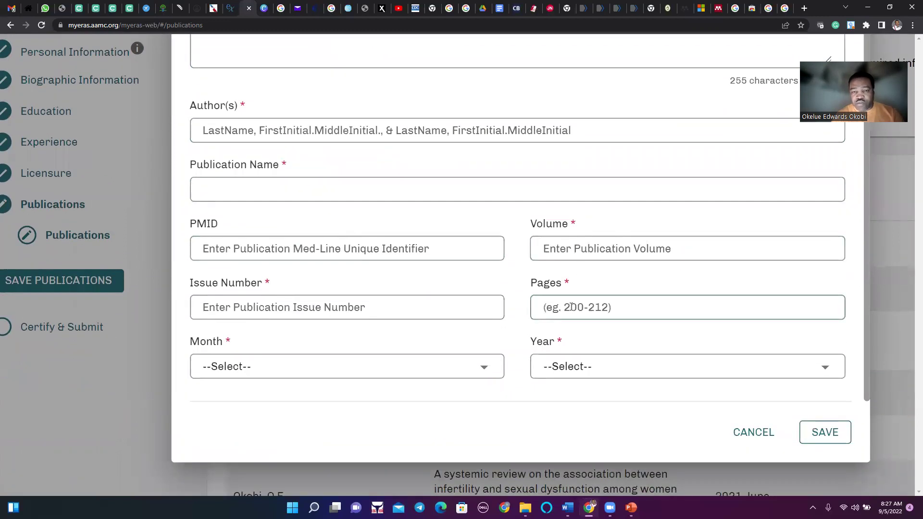
scroll(299, 324, "down", 1)
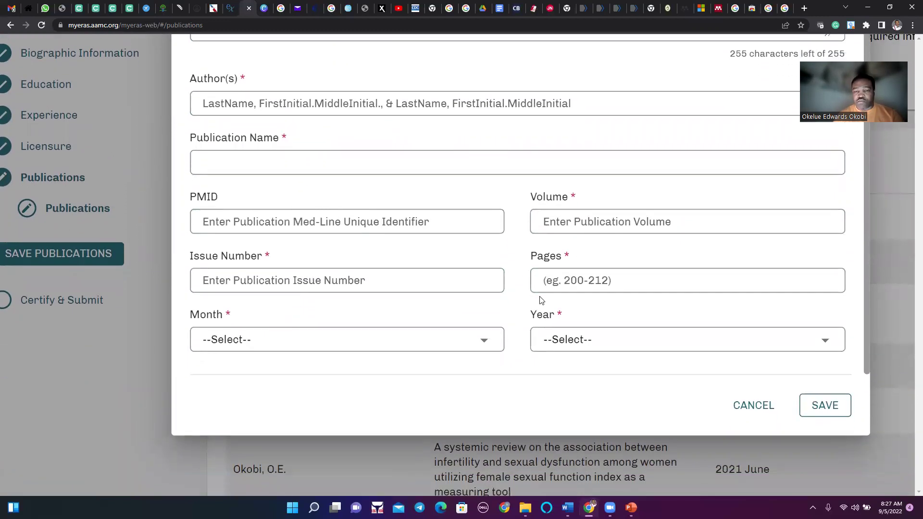
Cancel the blank entry, zoom out to see the table, and edit the tuberculosis article entry.
left_click(754, 405)
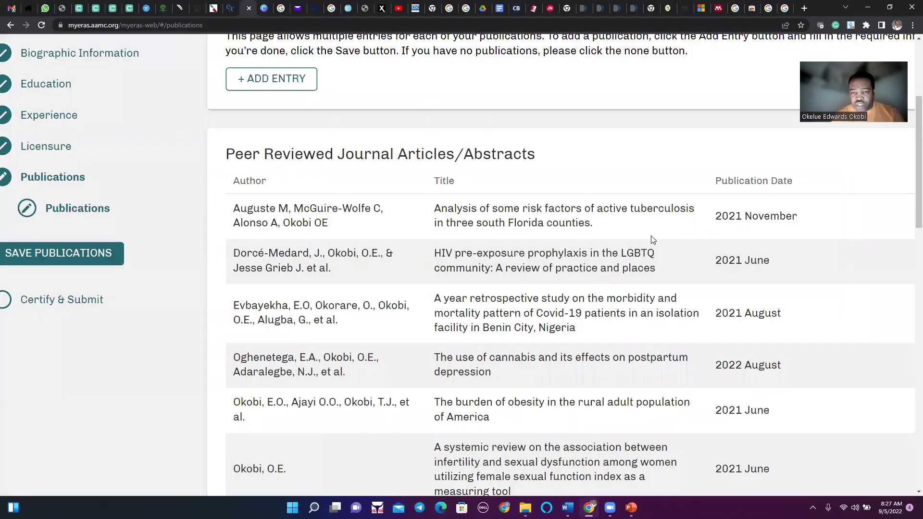
key("ctrl+minus")
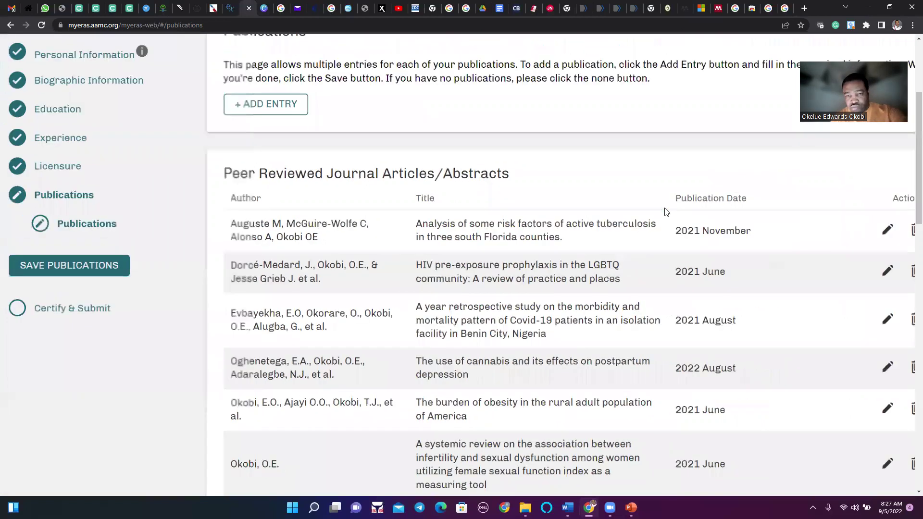
key("ctrl+minus")
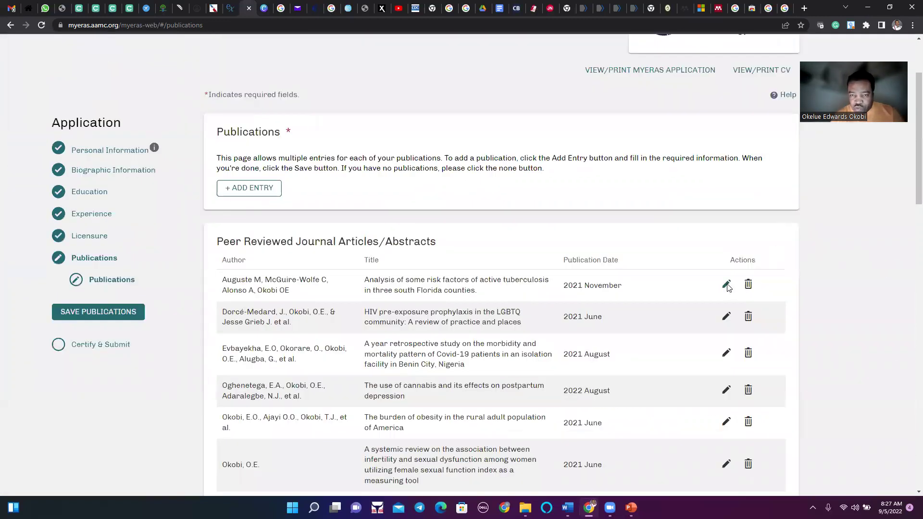
left_click(727, 284)
scroll(446, 254, "up", 1)
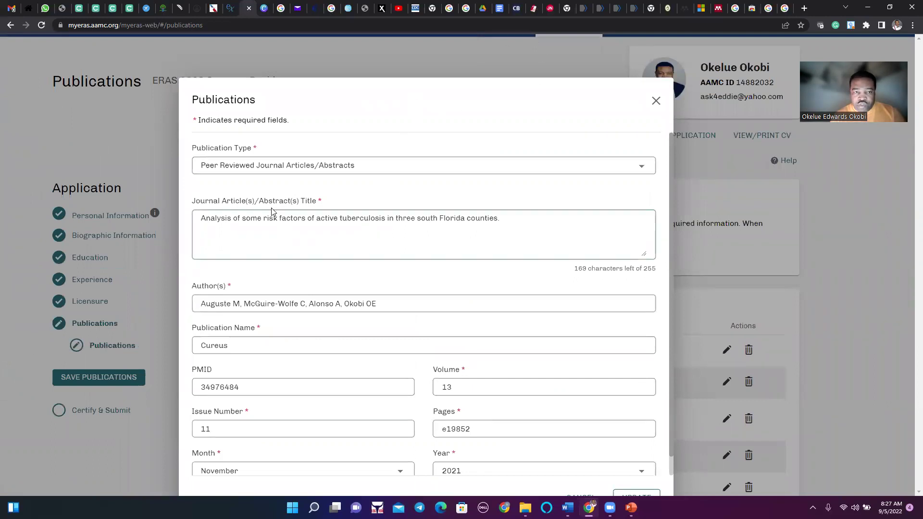
Return from the PubMed and PMC article tabs to the Okobi OE search results at readable size.
left_click(585, 9)
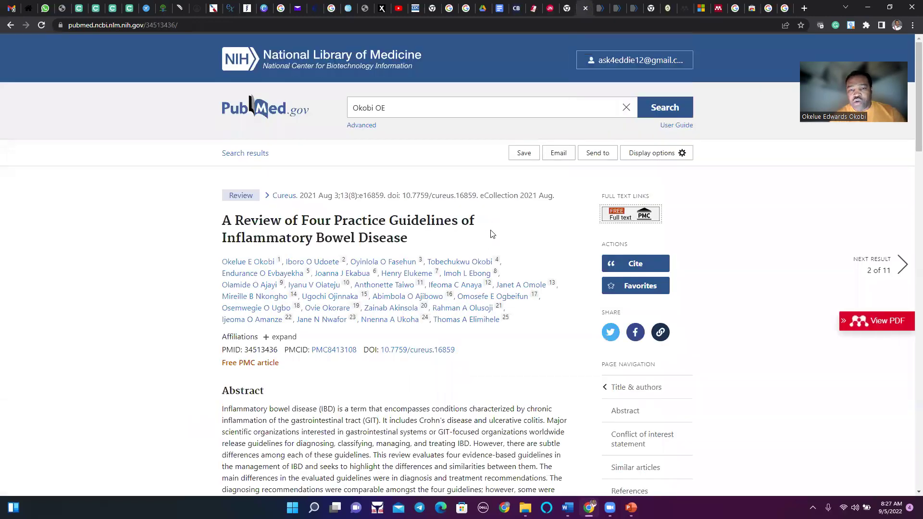
left_click(610, 9)
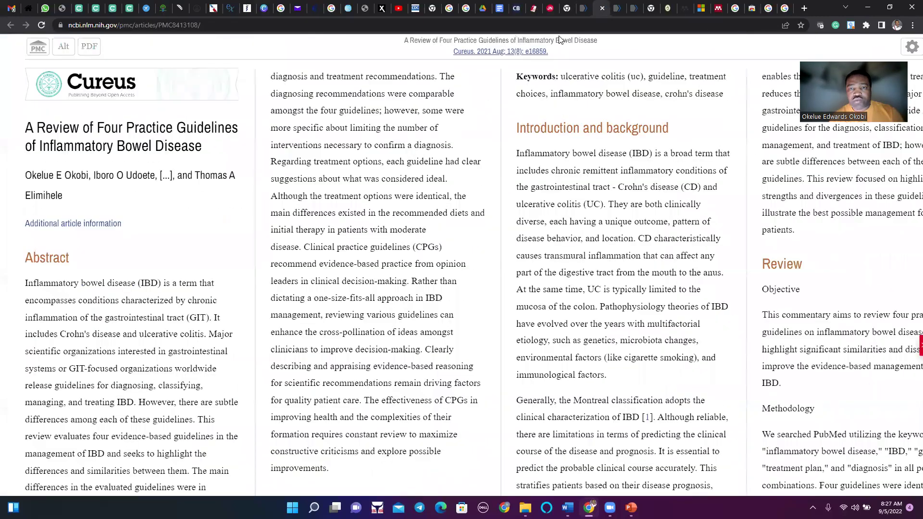
left_click(583, 11)
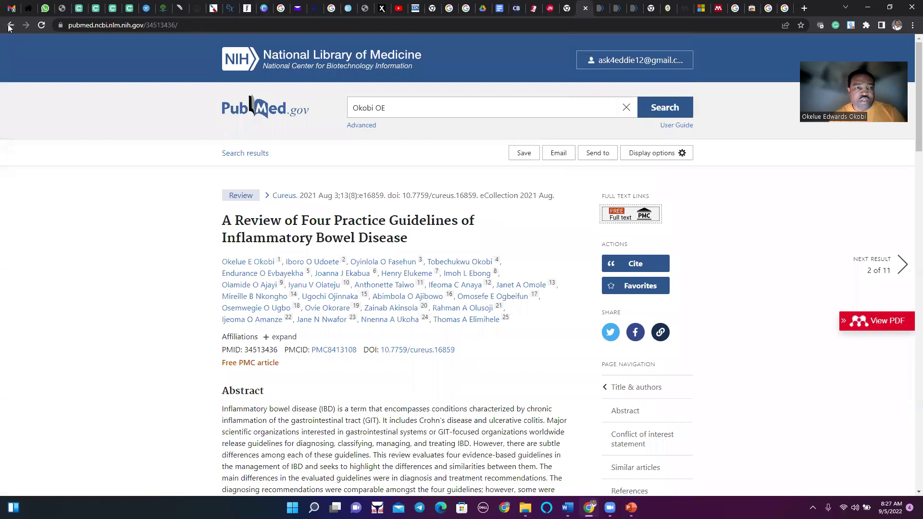
left_click(11, 26)
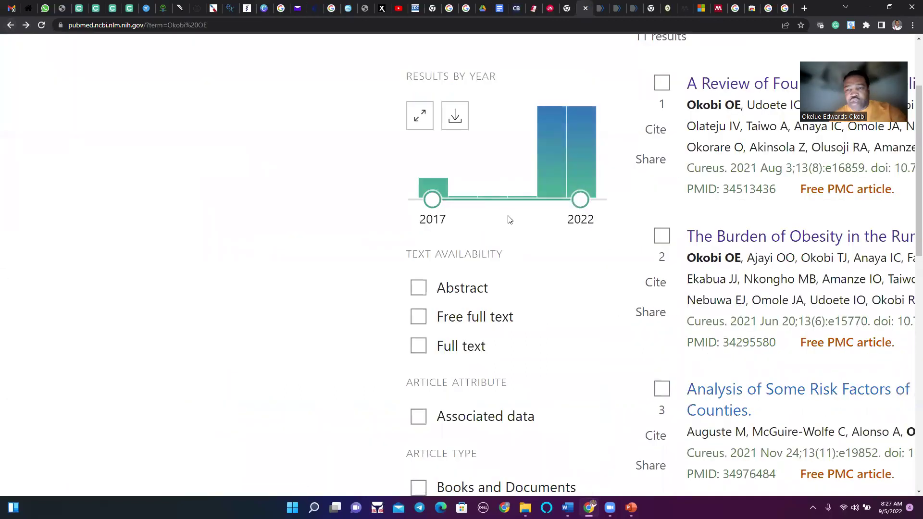
key("ctrl+0")
scroll(448, 327, "up", 3)
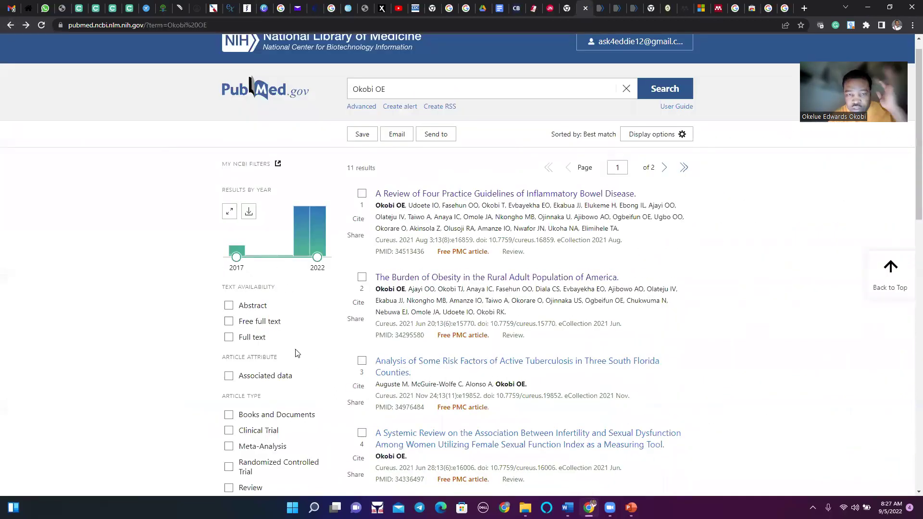
scroll(448, 326, "down", 2)
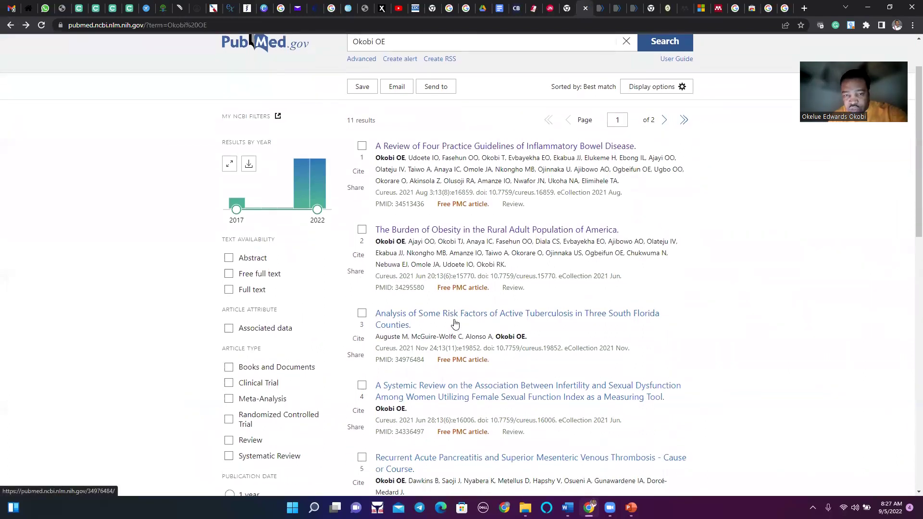
key("ctrl+plus")
key("ctrl+plus")
scroll(312, 331, "down", 1)
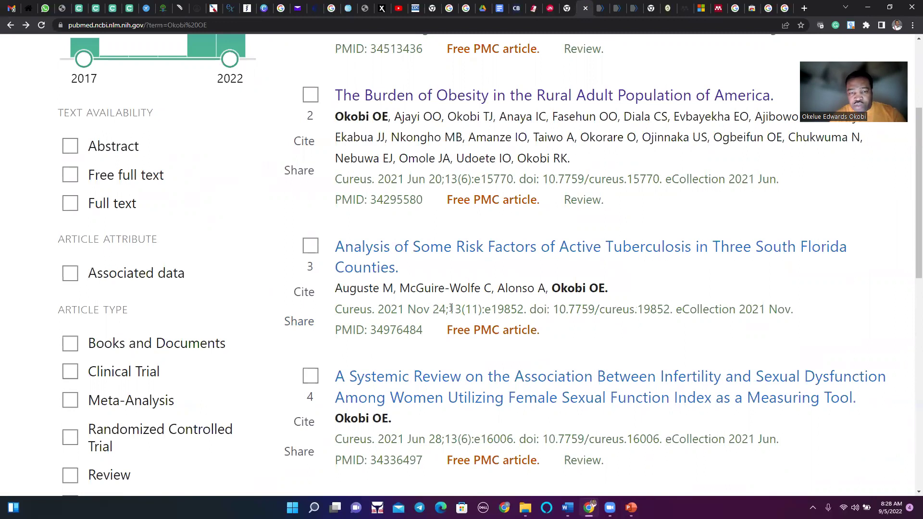
Highlight the tuberculosis citation's volume 13, issue, DOI prefix 10.7759/ and year 2021.
left_click_drag(461, 309, 451, 309)
left_click_drag(479, 310, 533, 311)
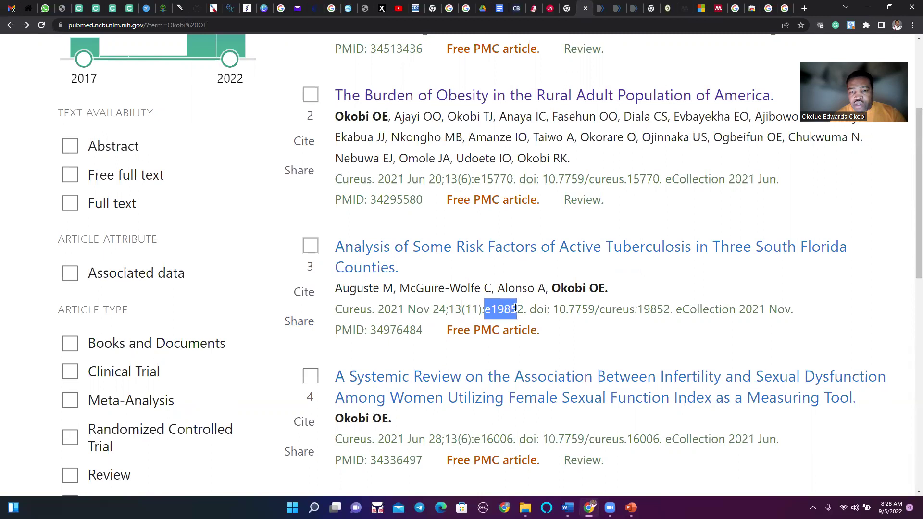
left_click(556, 310)
left_click_drag(554, 309, 605, 310)
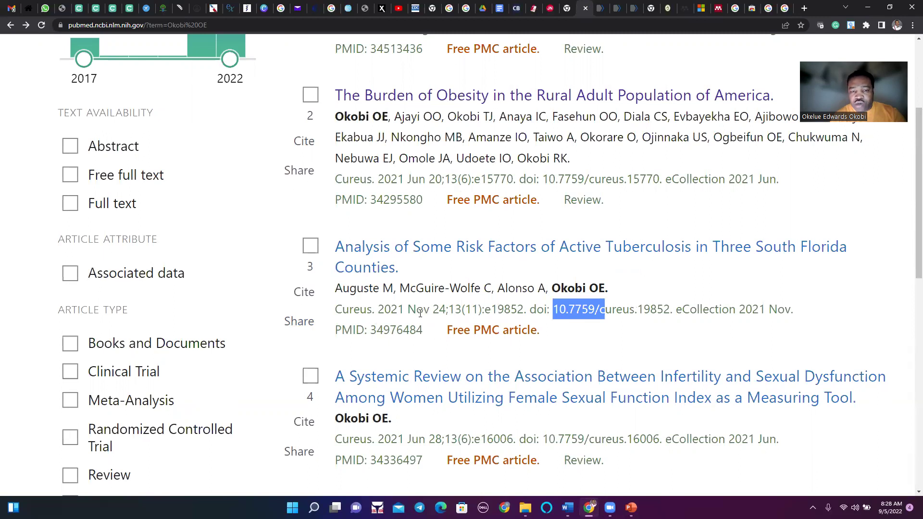
left_click_drag(406, 311, 379, 309)
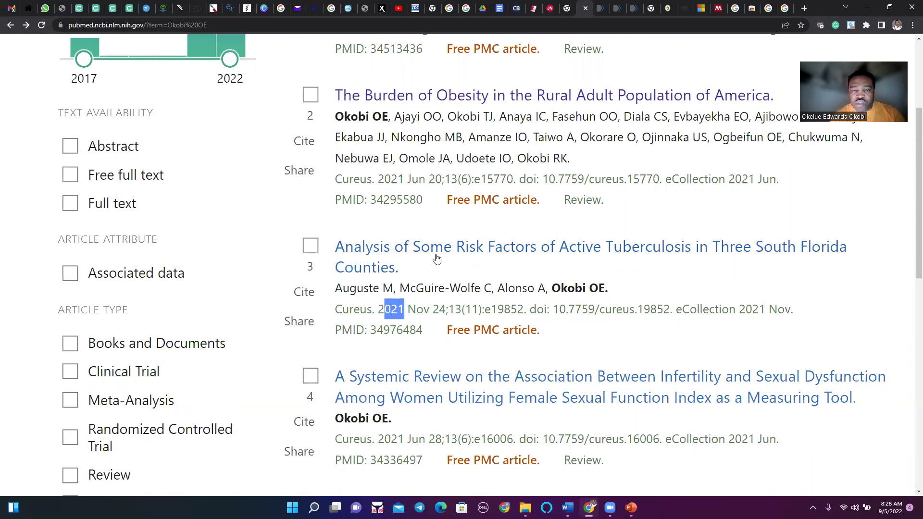
Back in MyERAS, save the tuberculosis article entry with Update and check the pages value.
left_click(246, 9)
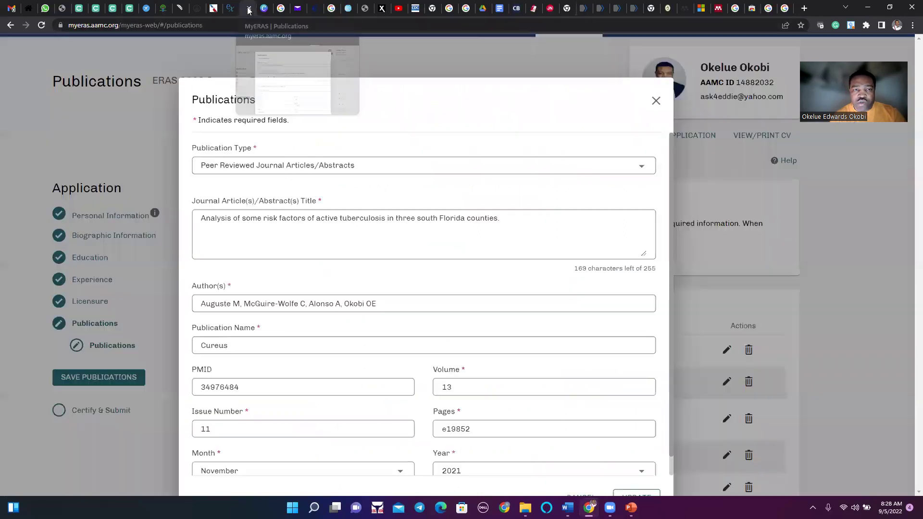
scroll(371, 270, "down", 1)
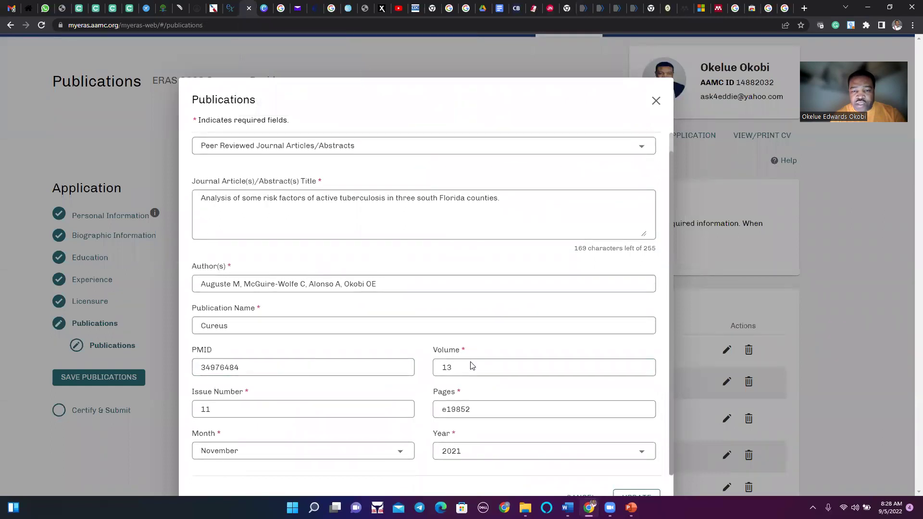
scroll(470, 394, "down", 1)
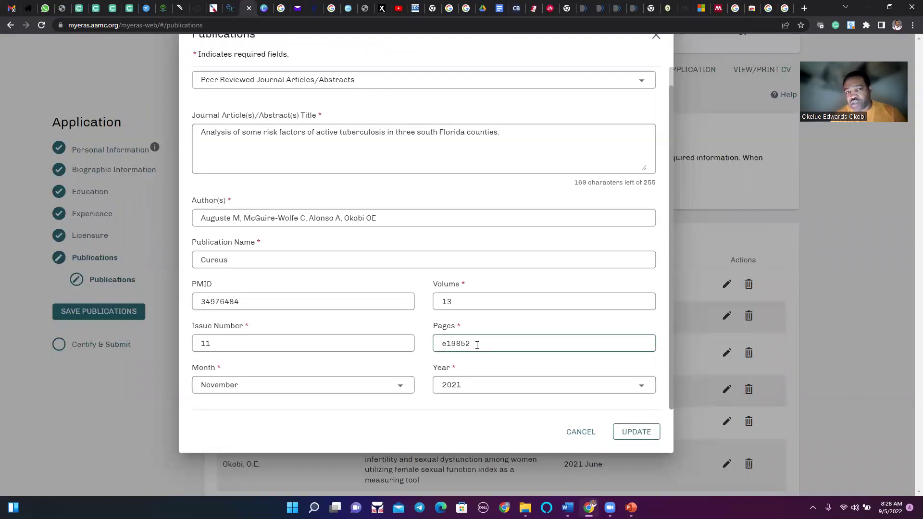
left_click(635, 431)
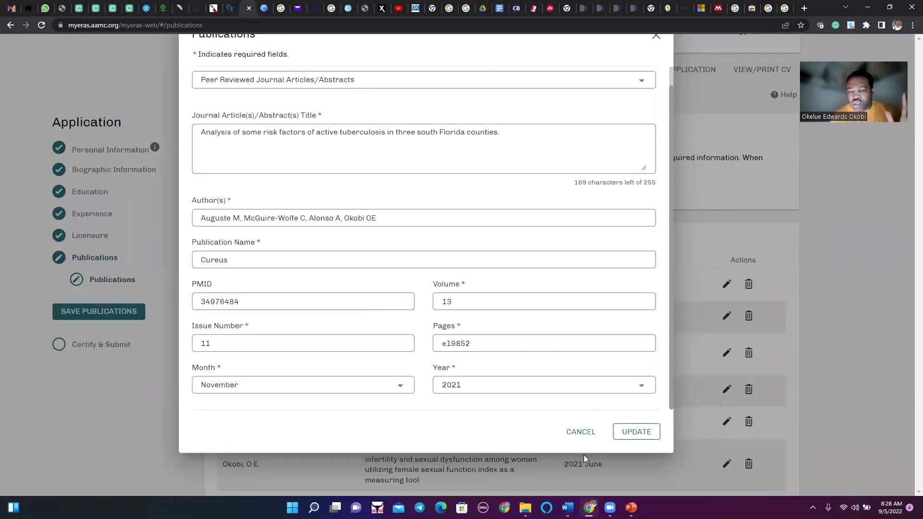
left_click_drag(448, 344, 440, 348)
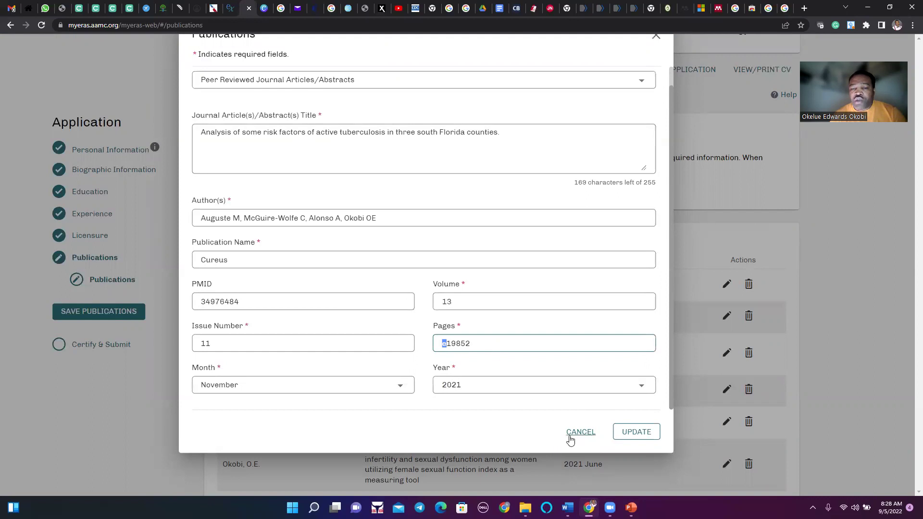
left_click(635, 434)
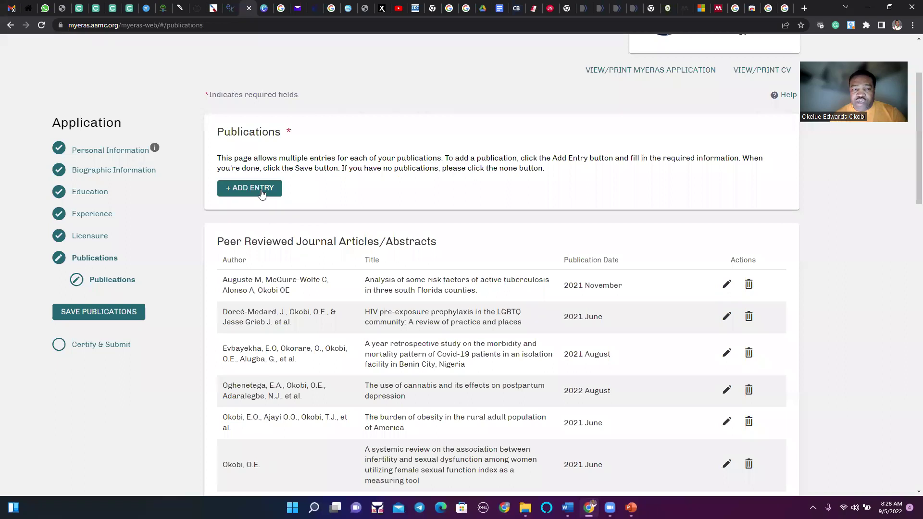
left_click(261, 189)
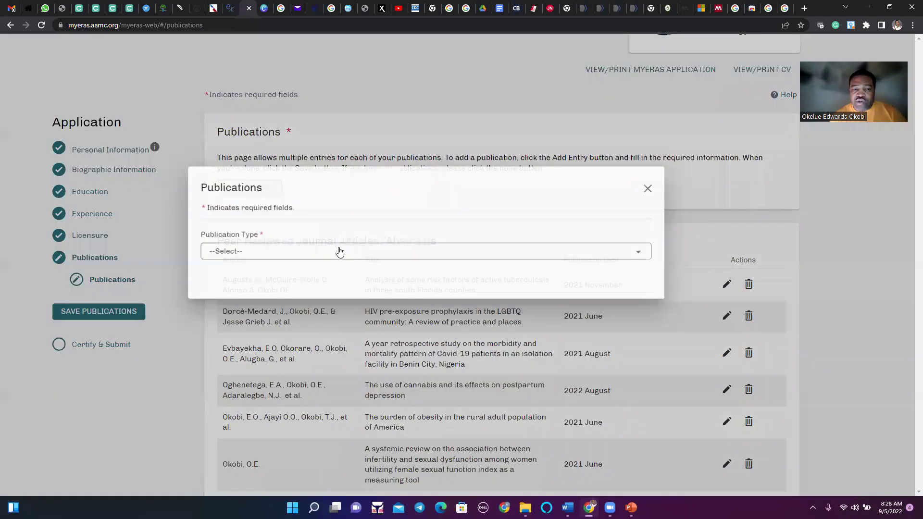
left_click(397, 251)
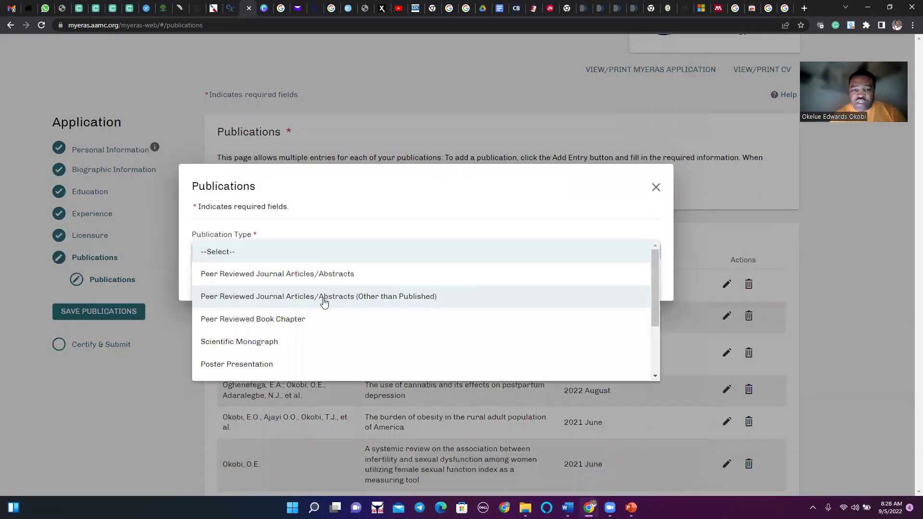
left_click(324, 303)
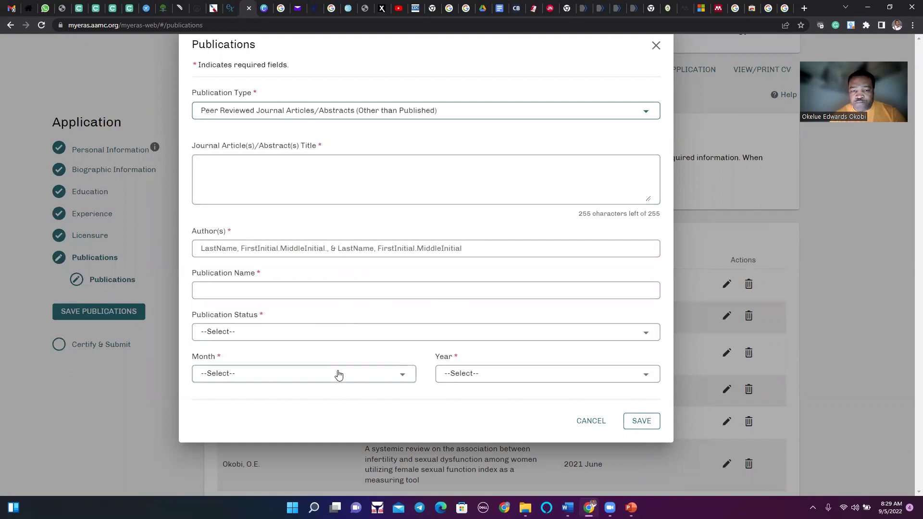
left_click(316, 336)
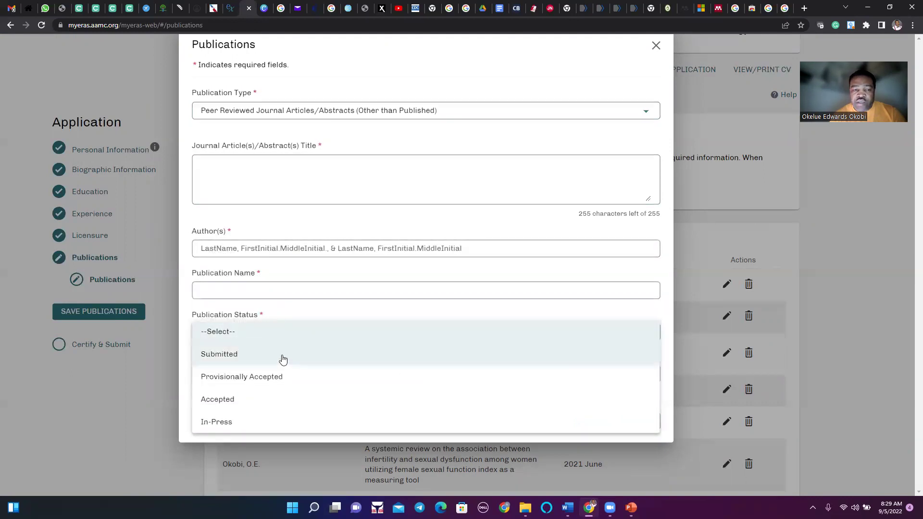
left_click(287, 359)
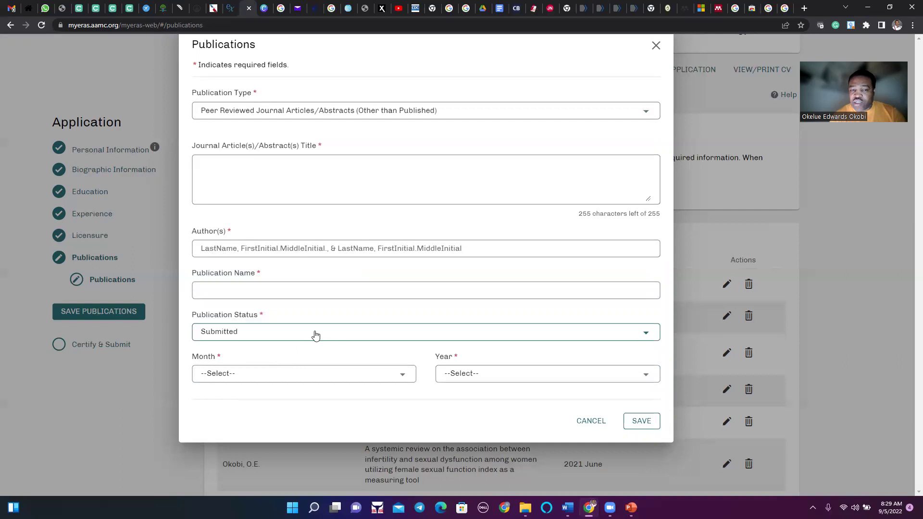
left_click(316, 335)
left_click(292, 362)
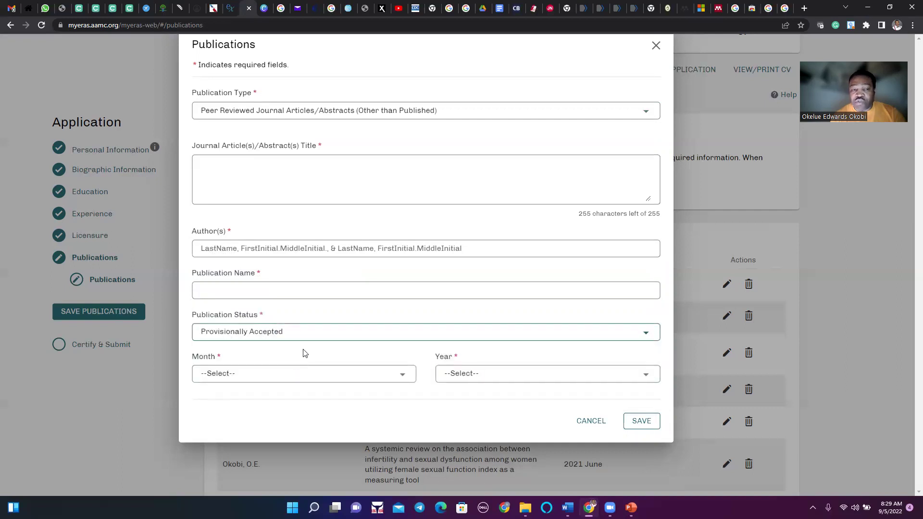
left_click(301, 337)
left_click(281, 361)
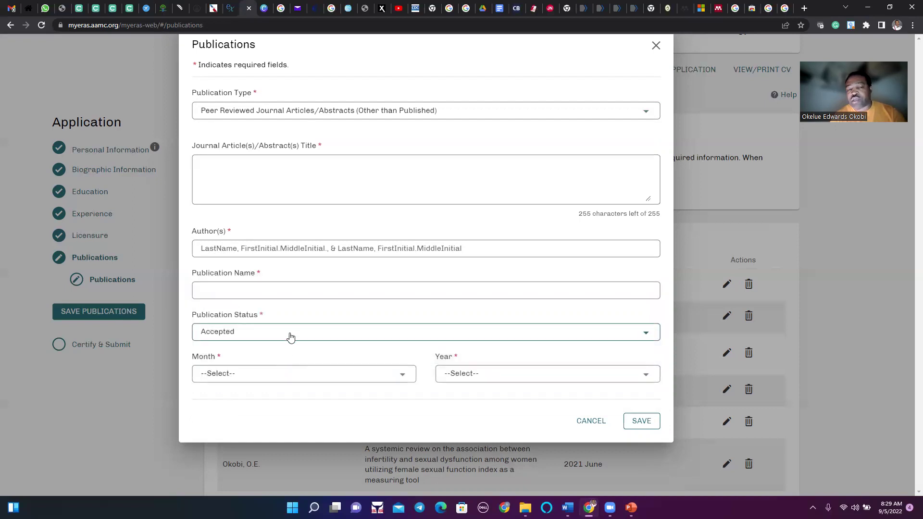
left_click(290, 338)
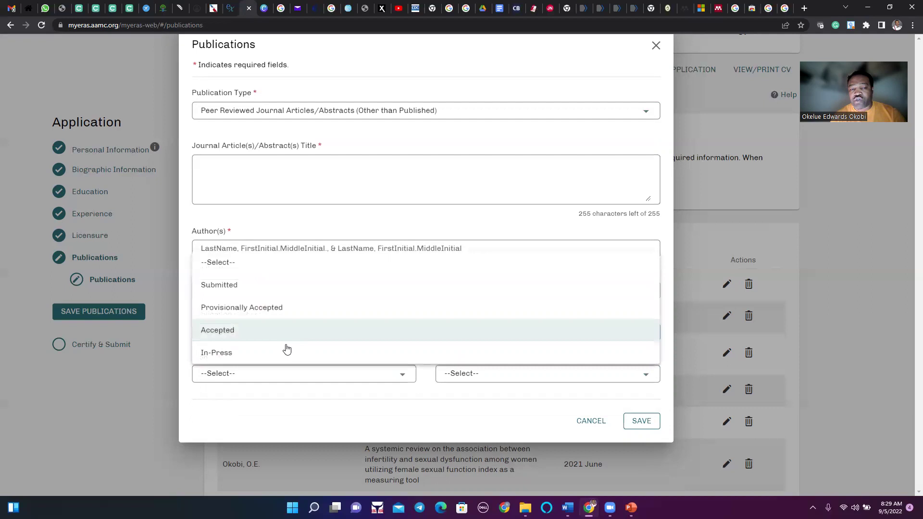
left_click(280, 355)
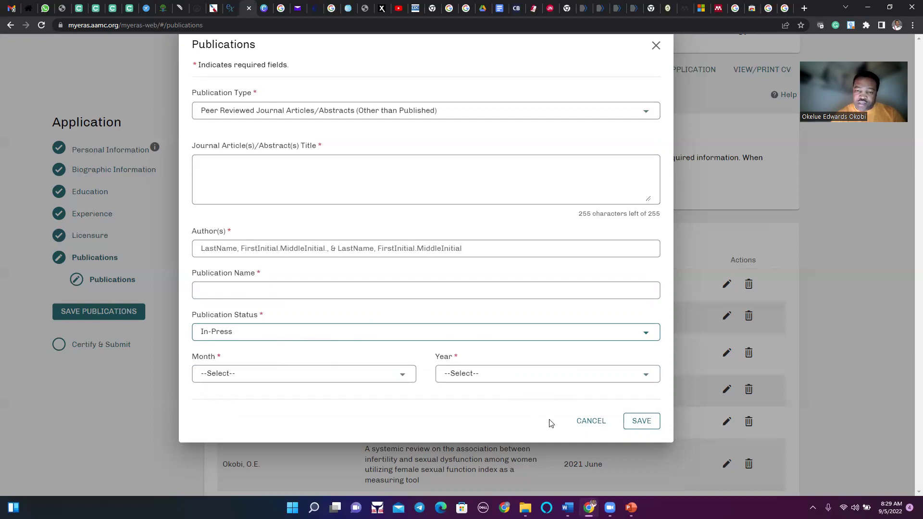
left_click(590, 421)
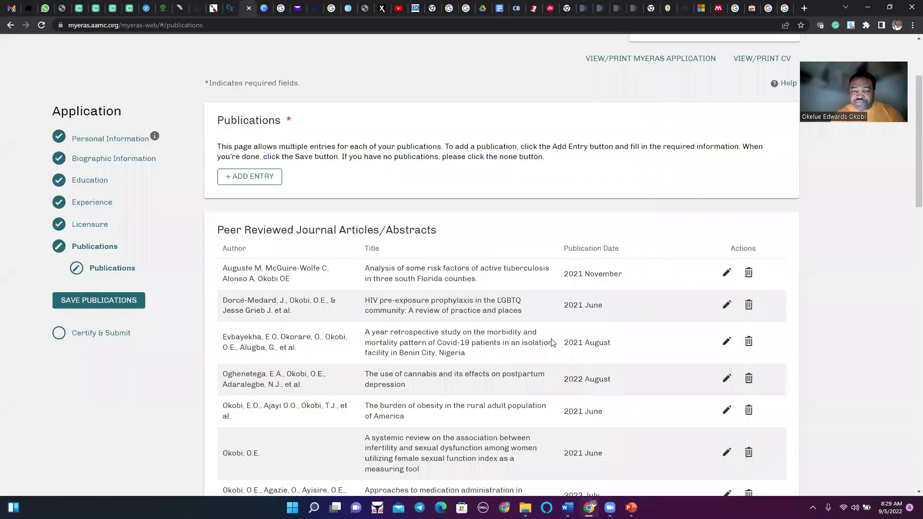
scroll(552, 342, "down", 3)
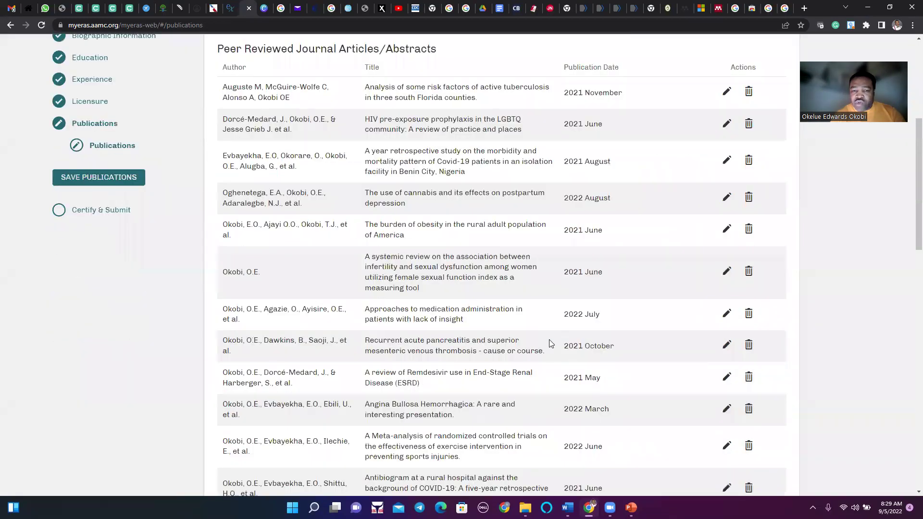
scroll(549, 343, "up", 2)
scroll(651, 277, "up", 1)
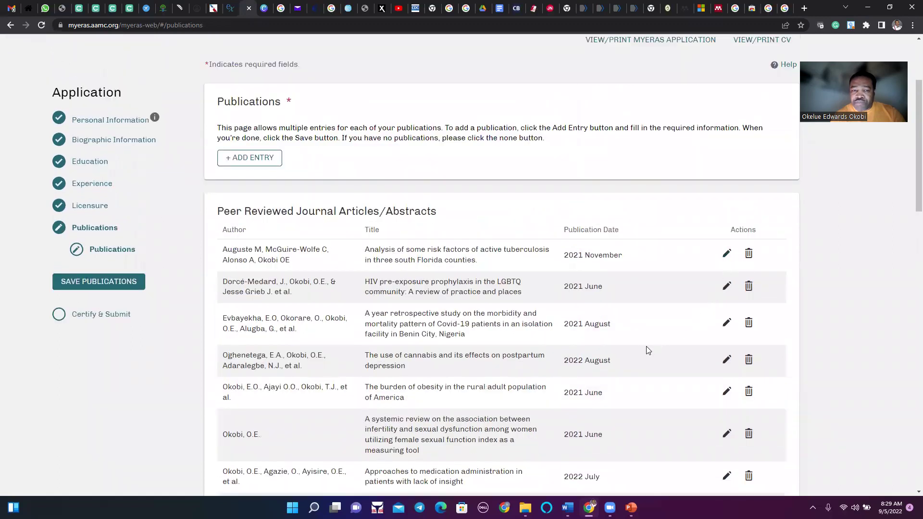
scroll(643, 324, "down", 2)
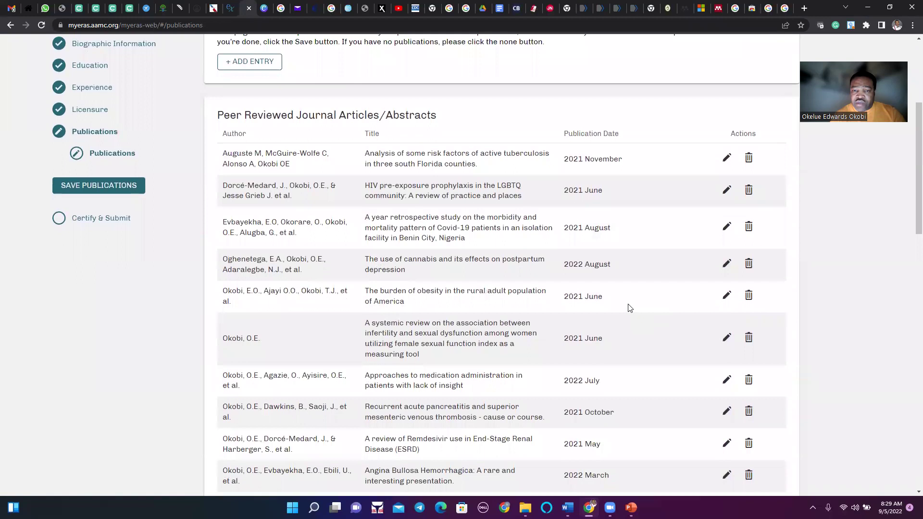
scroll(628, 309, "down", 1)
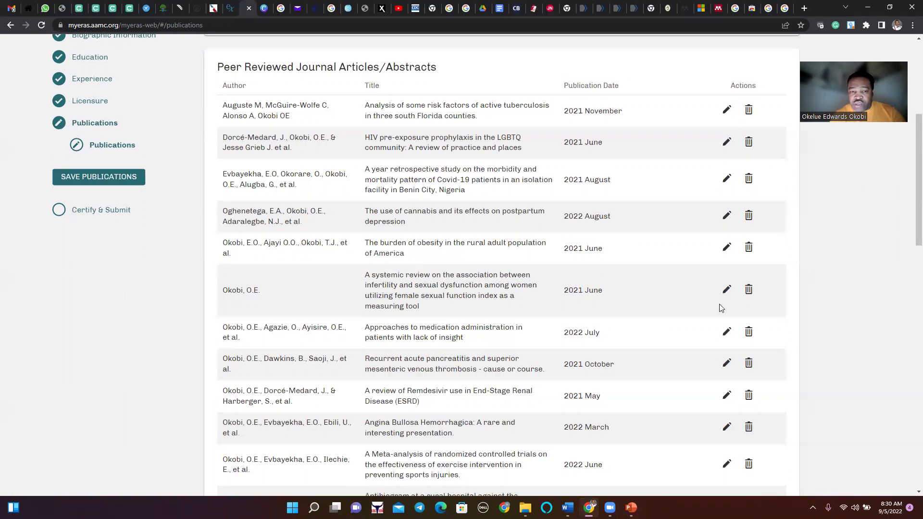
scroll(701, 320, "down", 1)
scroll(649, 328, "down", 1)
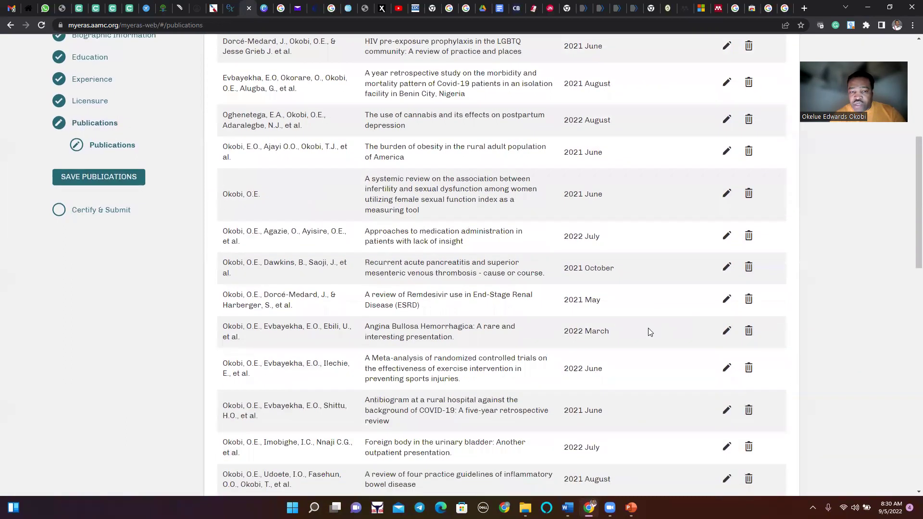
scroll(648, 331, "down", 1)
scroll(657, 329, "down", 1)
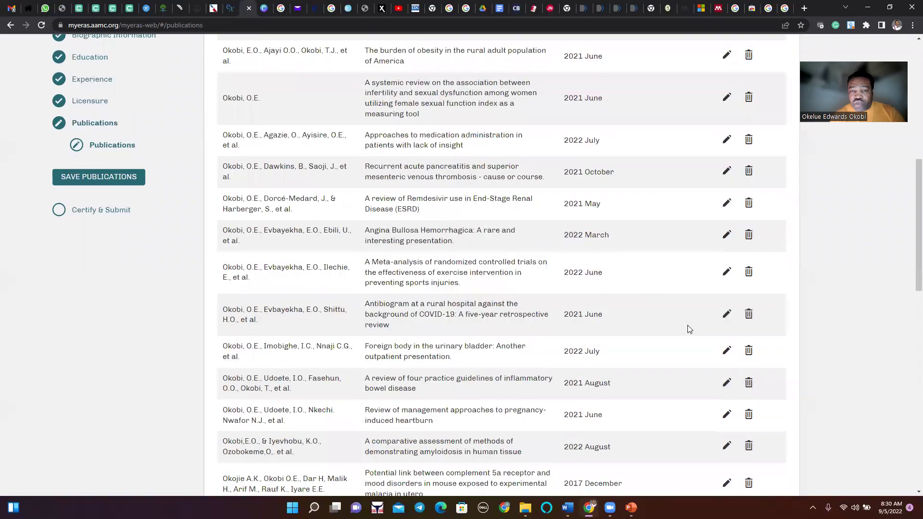
Edit the Antibiogram article's authors, erasing the wrongly capitalised co-author name after the bracket.
left_click(727, 316)
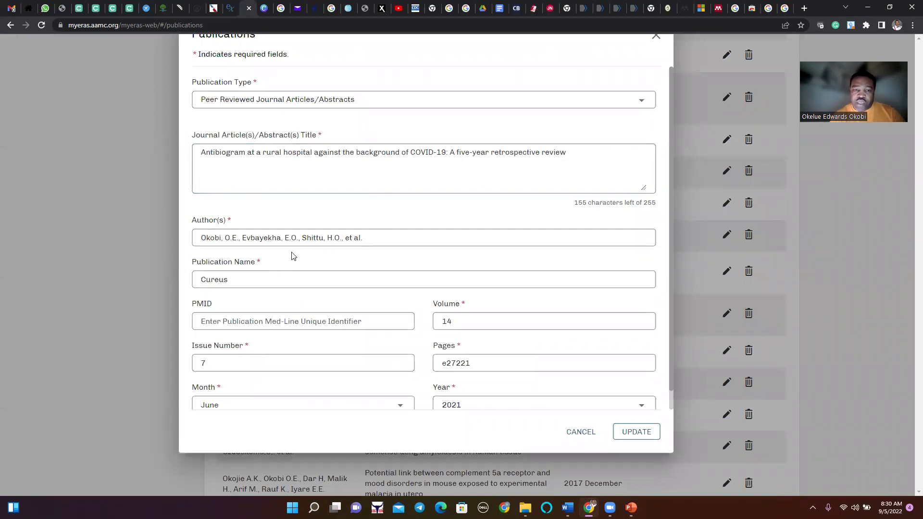
left_click(373, 238)
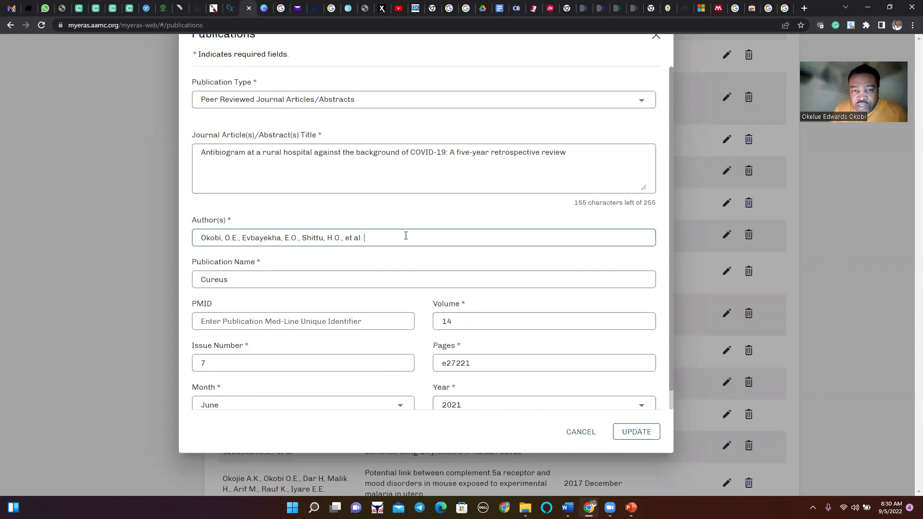
scroll(406, 236, "up", 5)
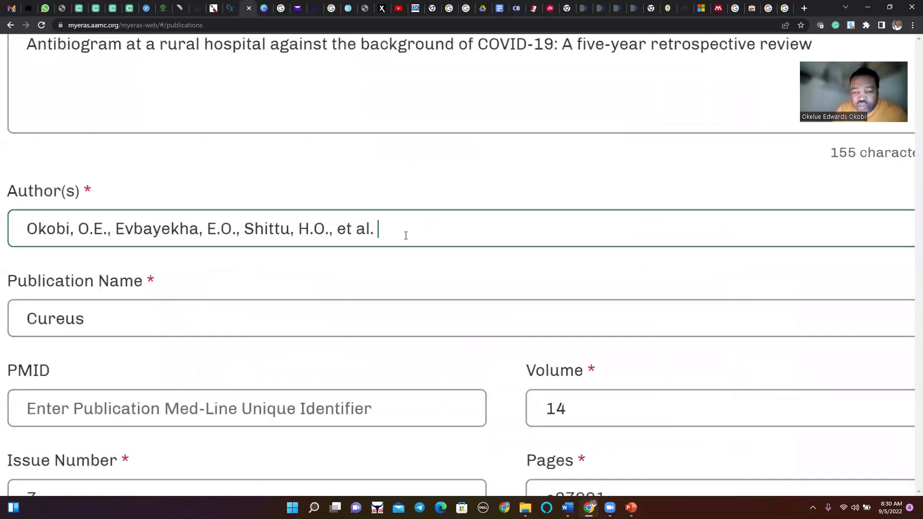
type("[]")
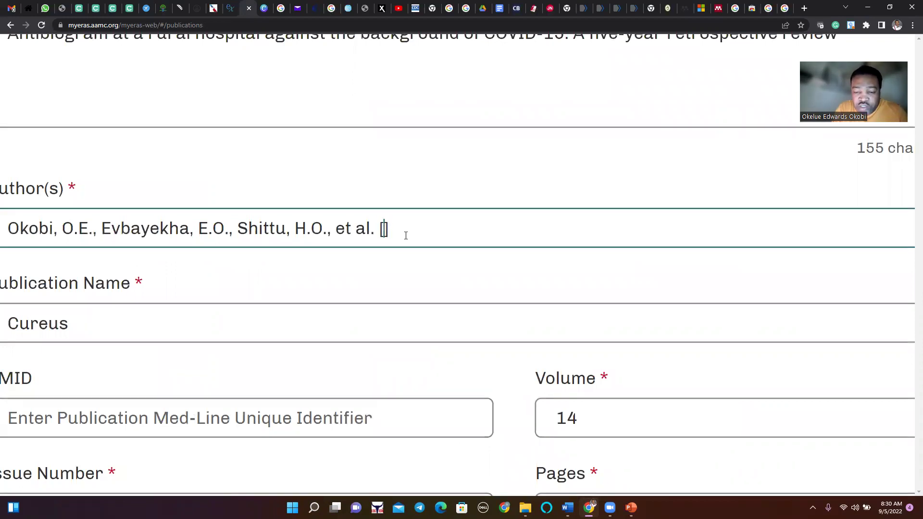
type("...")
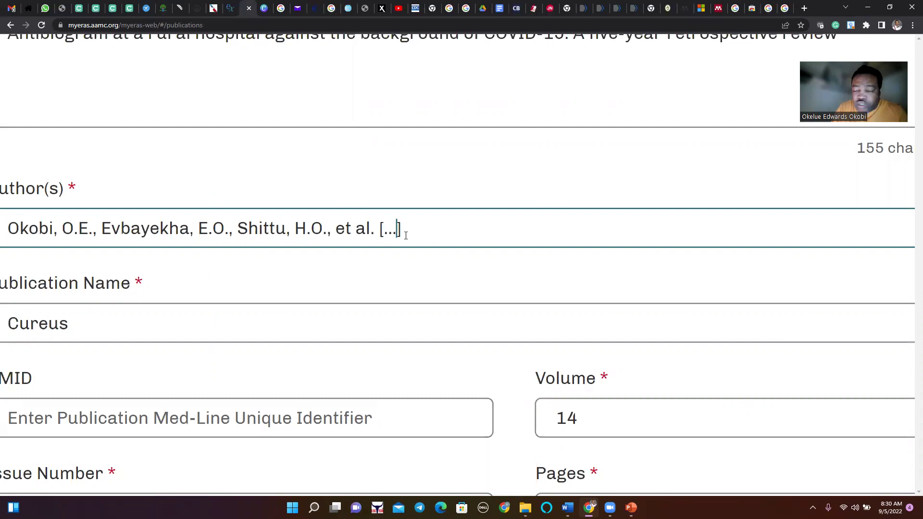
left_click(406, 235)
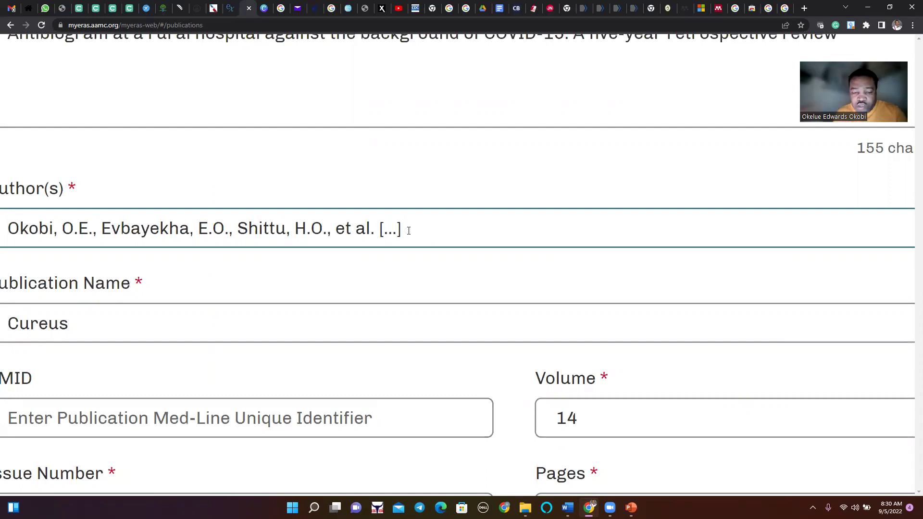
type(", jOH")
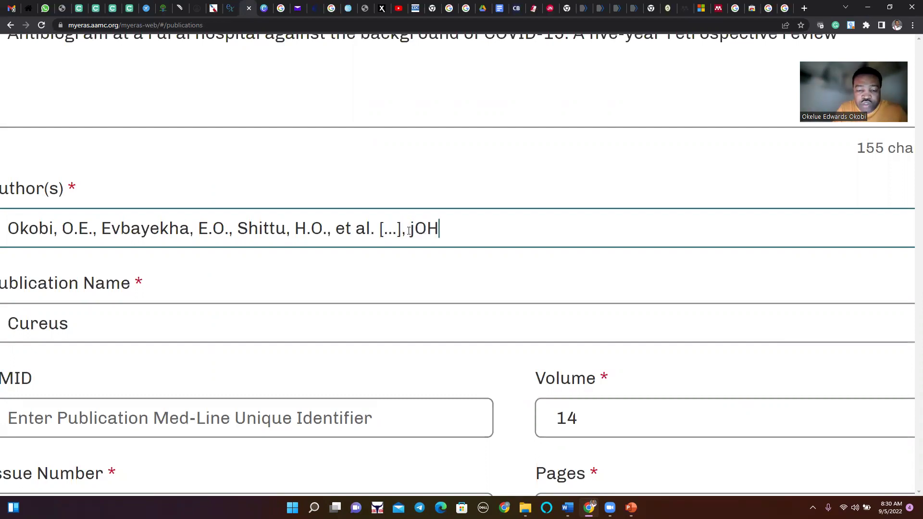
type("N")
key("BackSpace")
key("BackSpace")
key("BackSpace")
key("BackSpace")
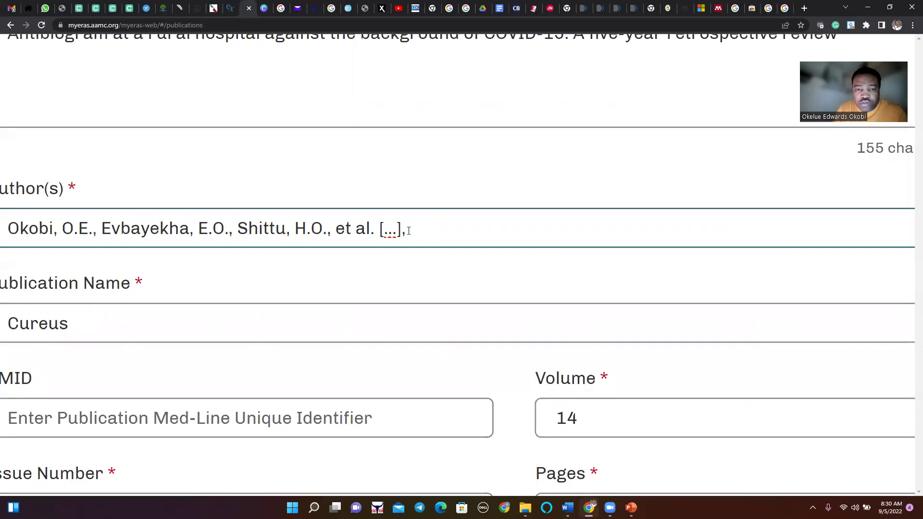
type("John ")
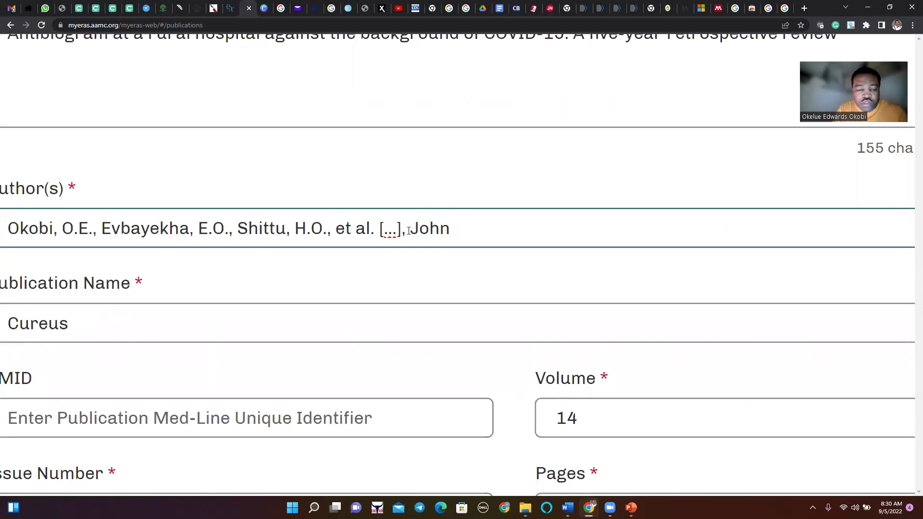
type("D.O")
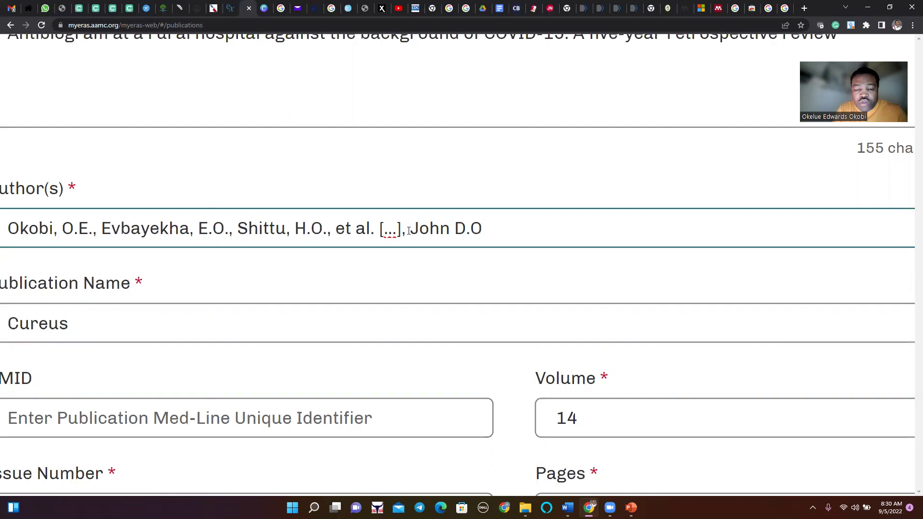
type(".,")
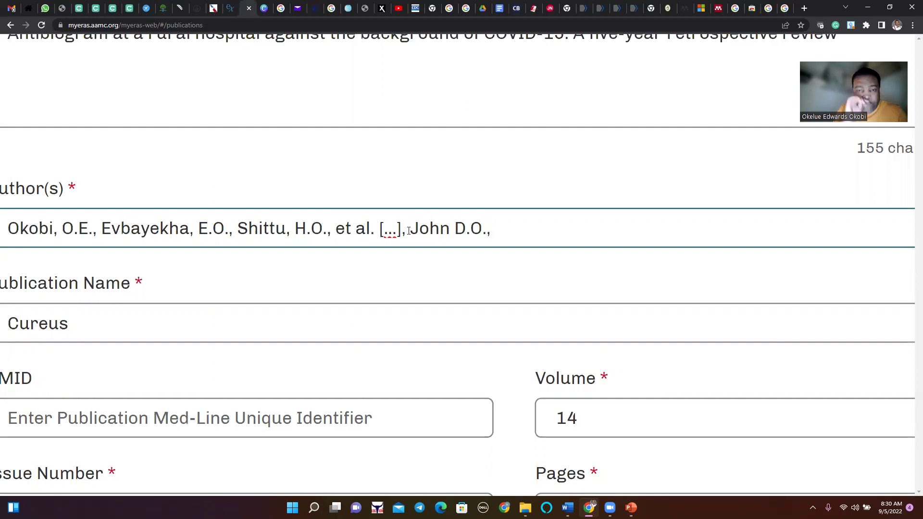
left_click(409, 230)
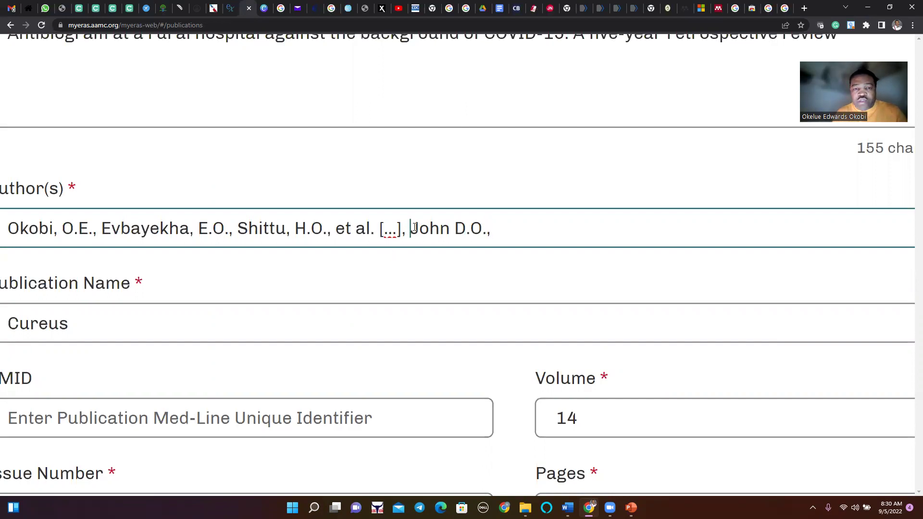
type("and")
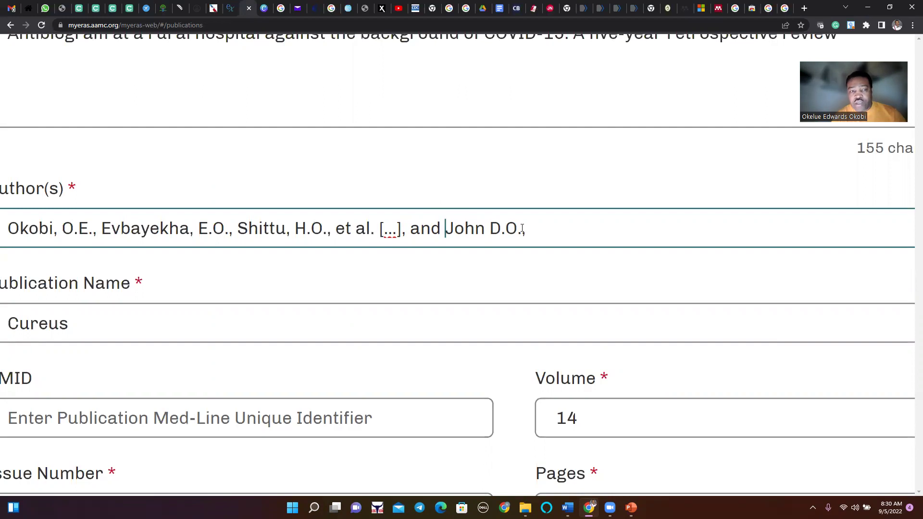
Delete the added co-author text and bracketed ellipsis so the authors end in 'et al.'.
left_click_drag(530, 231, 416, 227)
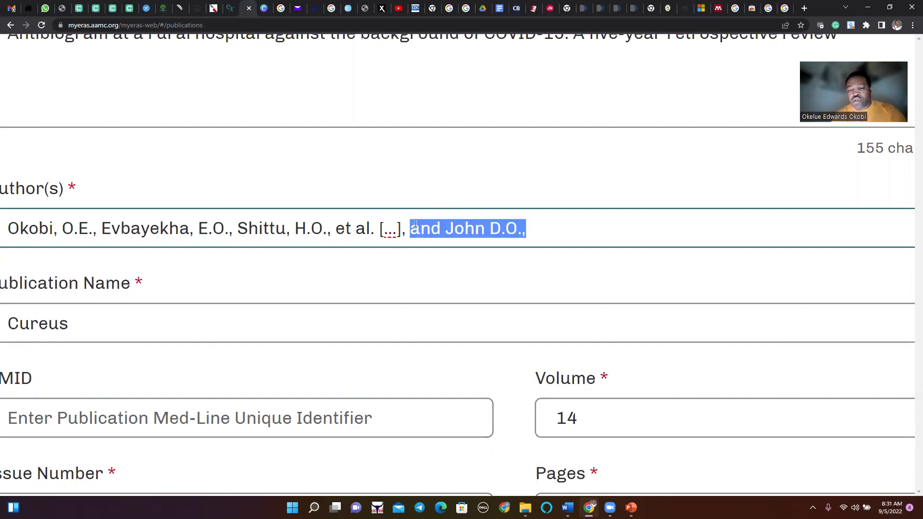
left_click(498, 227)
left_click_drag(528, 228, 414, 218)
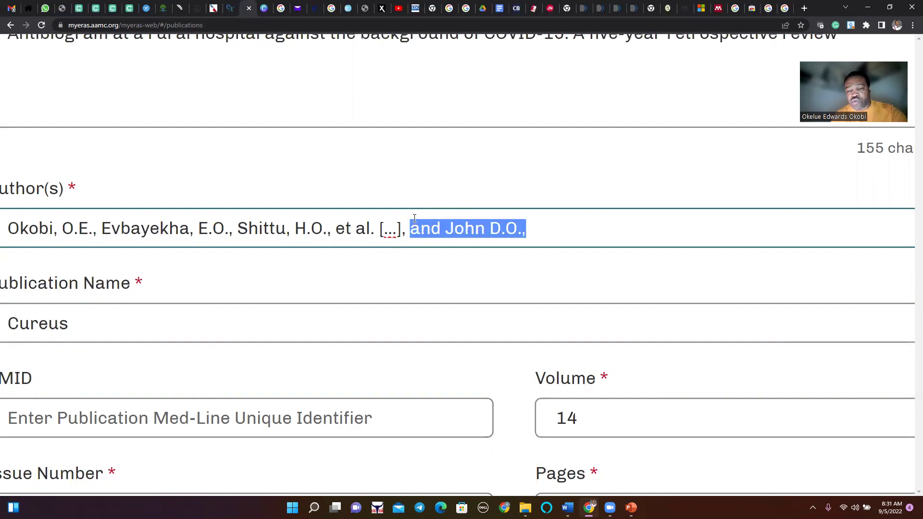
key("BackSpace")
key("BackSpace")
key("BackSpace")
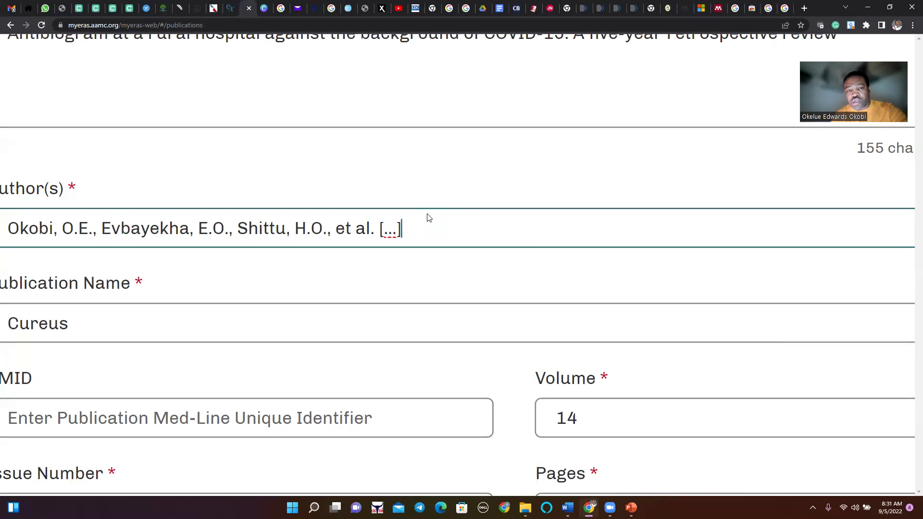
key("BackSpace")
key("BackSpace")
key("BackSpace")
key("BackSpace")
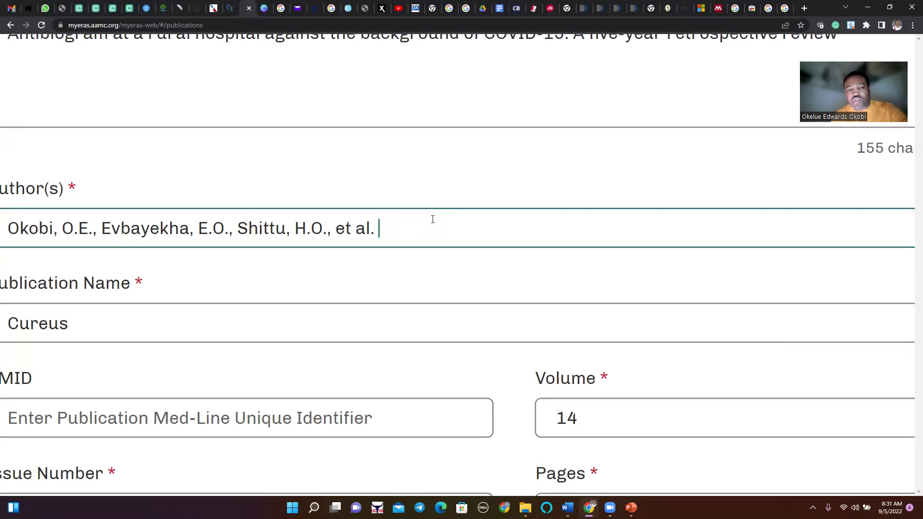
key("BackSpace")
scroll(454, 245, "down", 1)
key("ctrl+0")
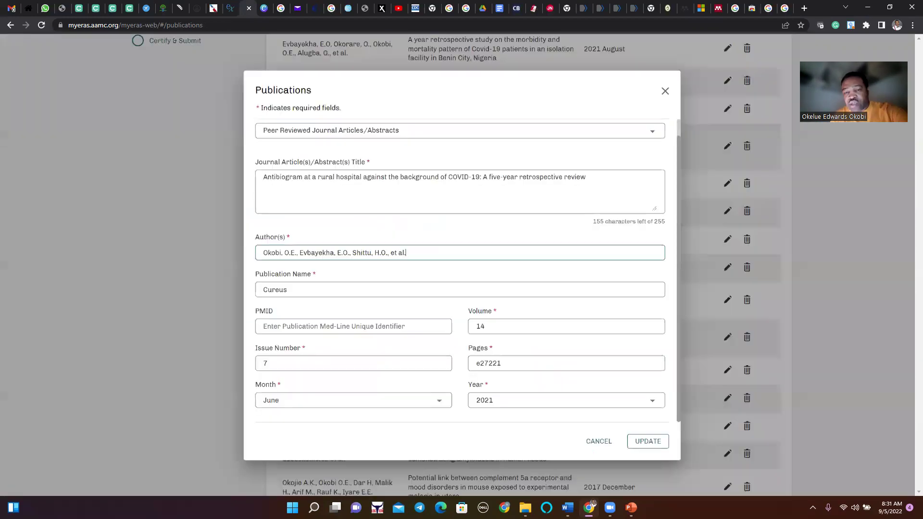
Save the entry, then view the PMC free full text of The Burden of Obesity article.
left_click(647, 440)
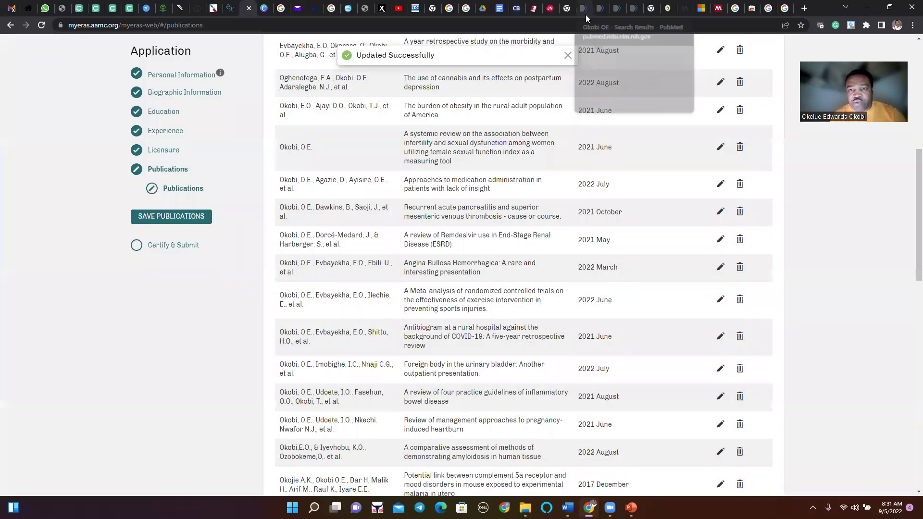
left_click(586, 15)
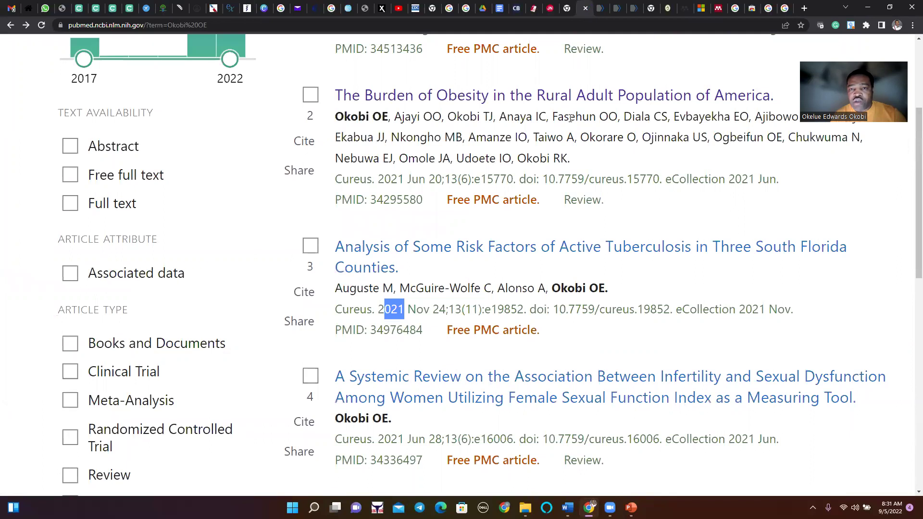
left_click(599, 94)
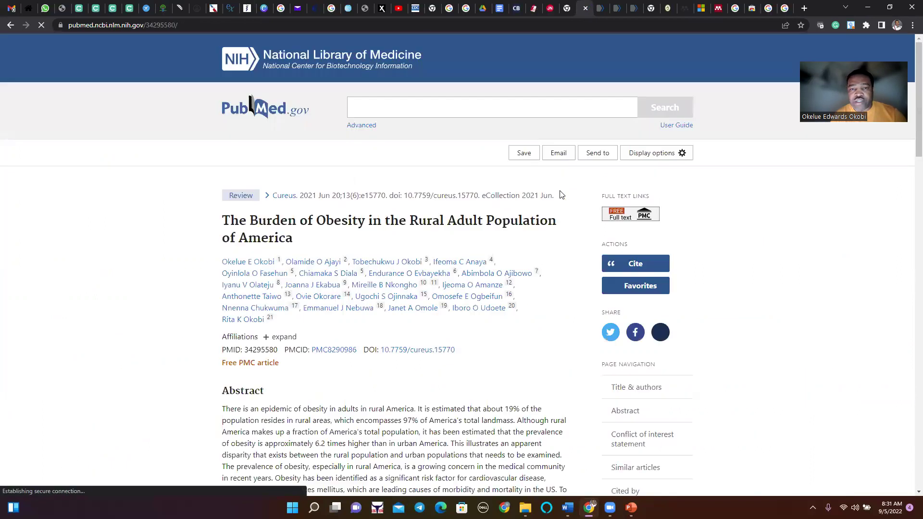
left_click(642, 221)
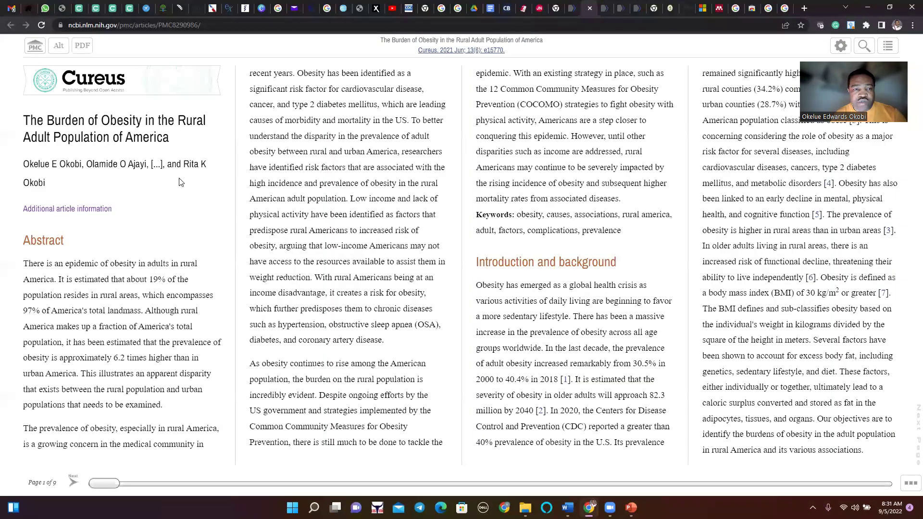
scroll(180, 182, "up", 5)
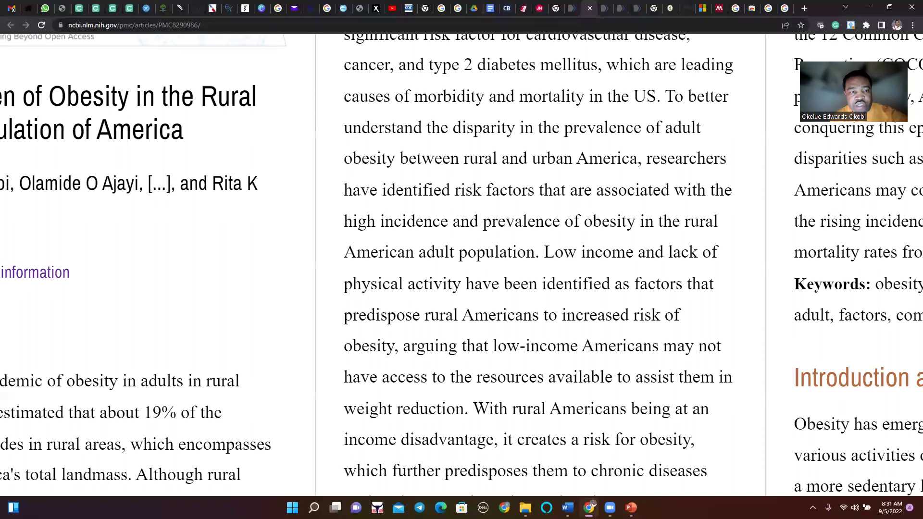
scroll(177, 176, "left", 3)
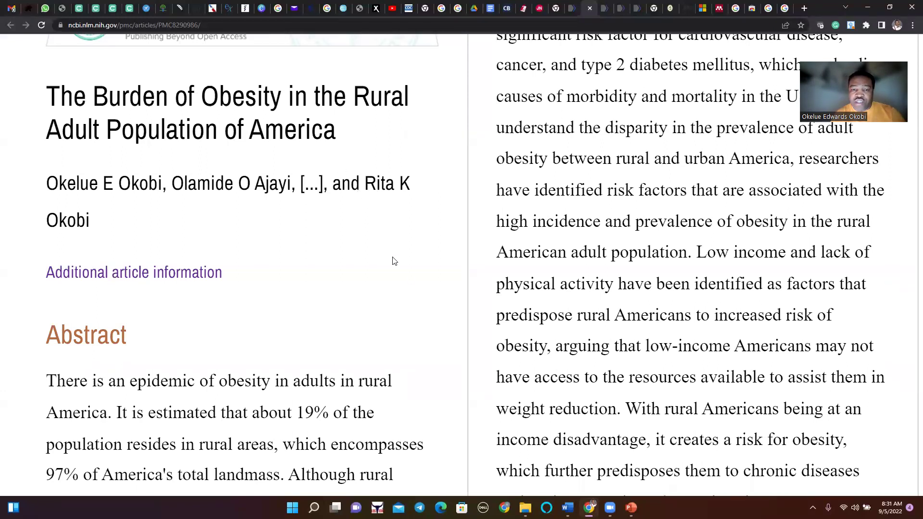
Add a new MyERAS publication entry typed as Poster Presentation, then revisit the type list.
left_click(241, 11)
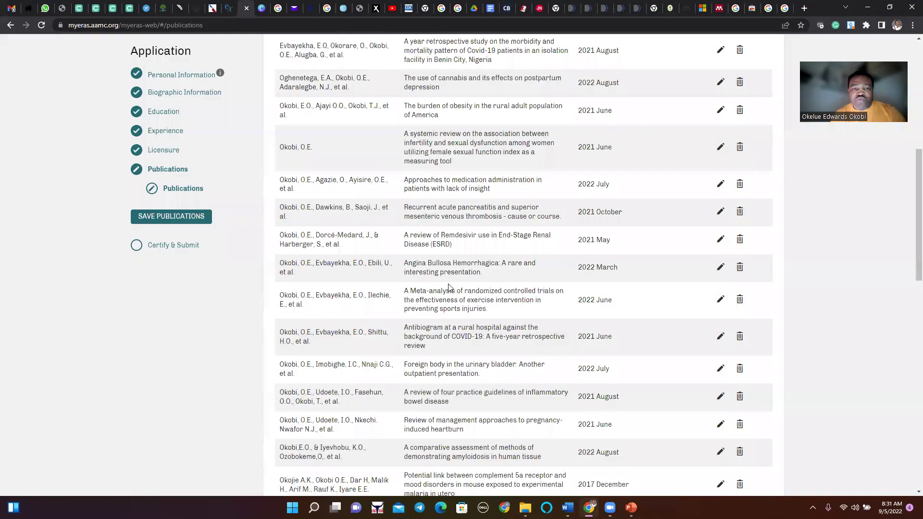
scroll(419, 225, "up", 3)
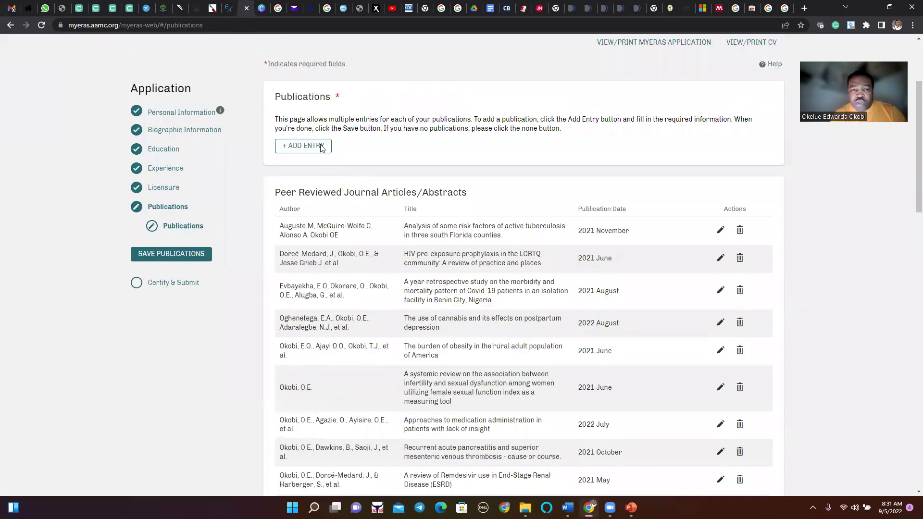
left_click(321, 147)
left_click(405, 283)
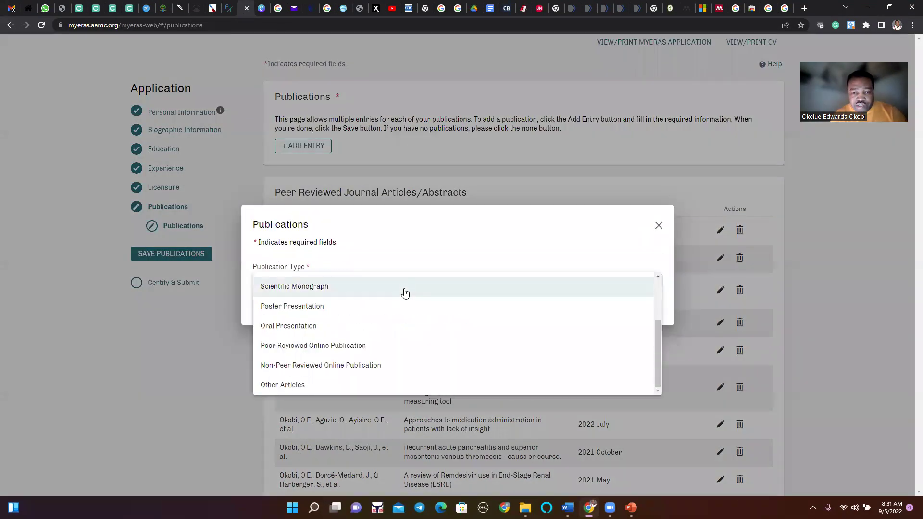
left_click(339, 315)
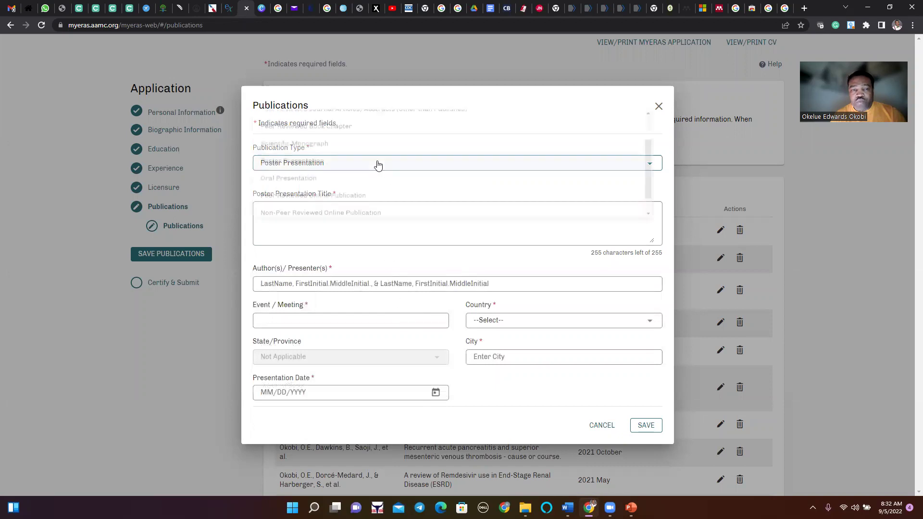
left_click(377, 165)
Switch to Oral Presentation, discard the form, and start a fresh entry typed Oral Presentation.
left_click(334, 186)
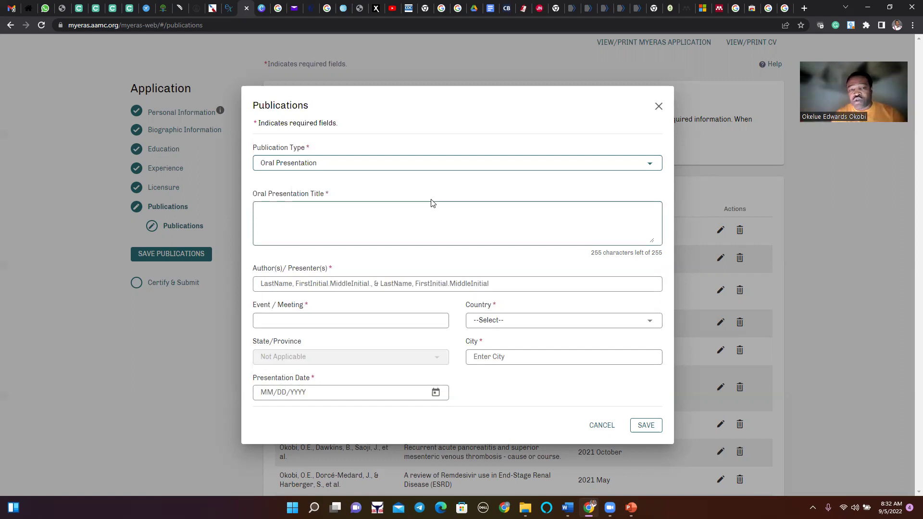
left_click(658, 106)
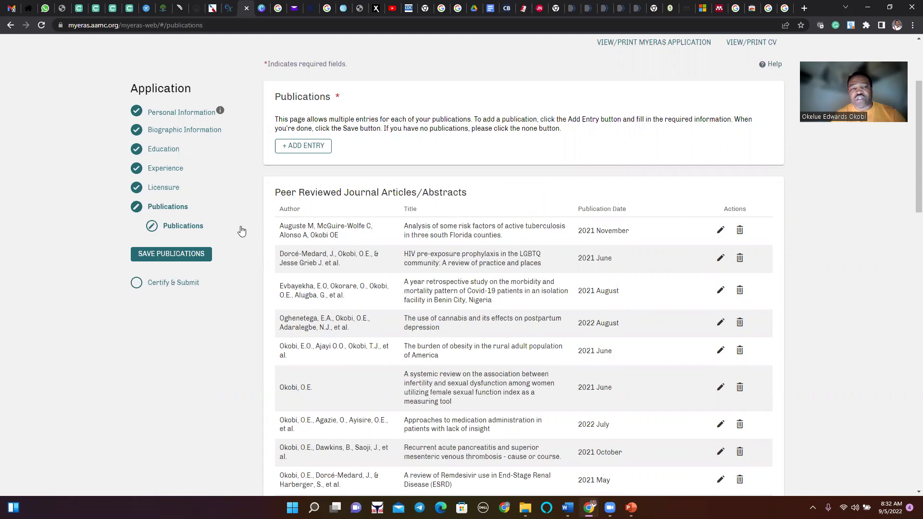
left_click(320, 146)
left_click(350, 279)
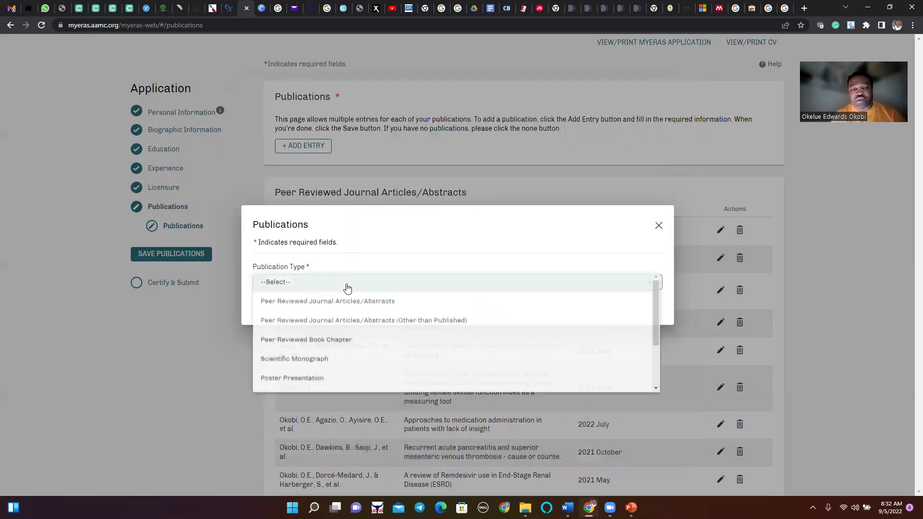
scroll(318, 337, "down", 2)
left_click(318, 326)
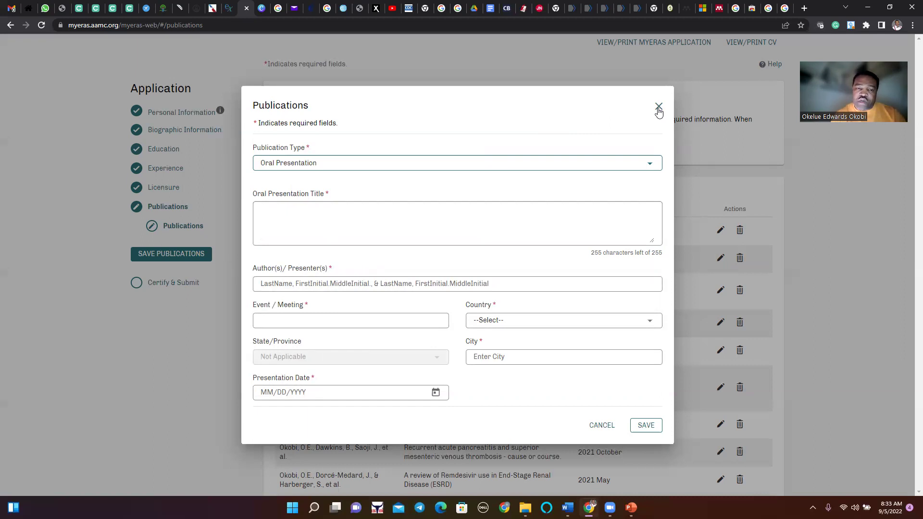
Set the new entry's type to Non-Peer Reviewed Online Publication.
left_click(460, 166)
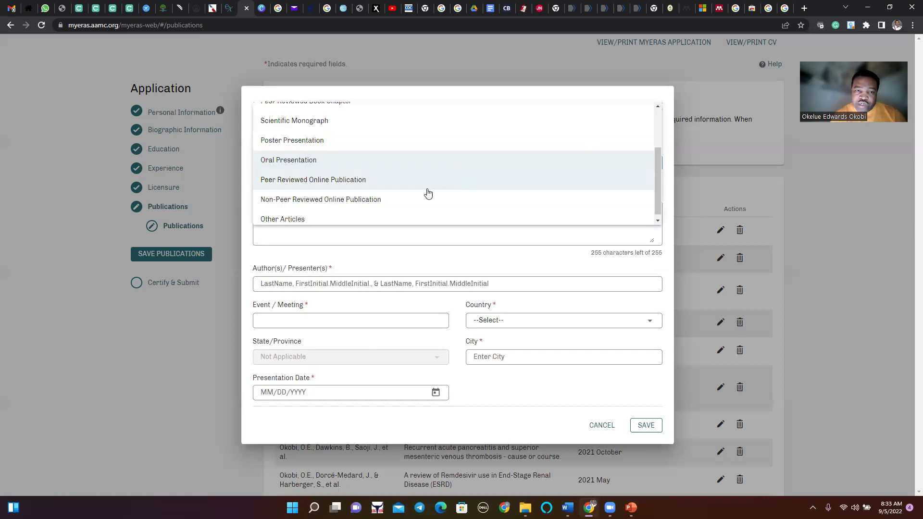
left_click(360, 200)
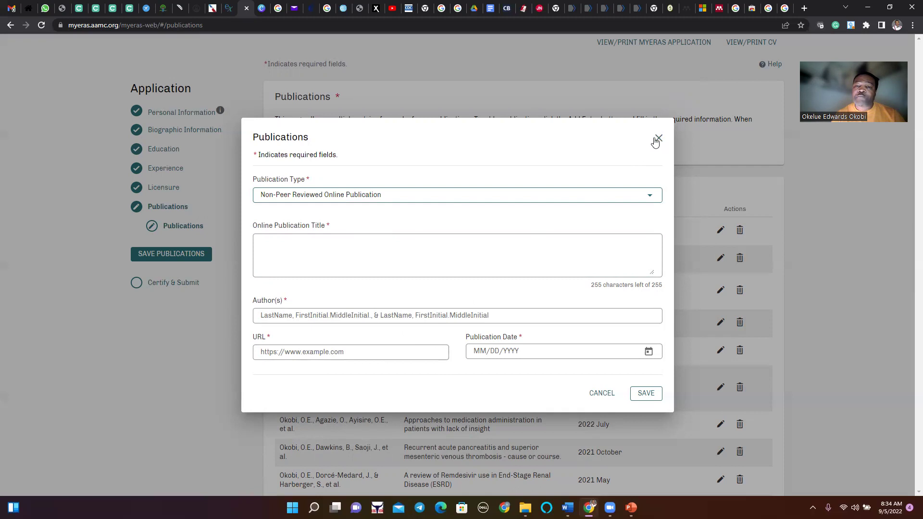
Switch the entry to Other Articles, inspect its title field, then close it unsaved.
left_click(329, 202)
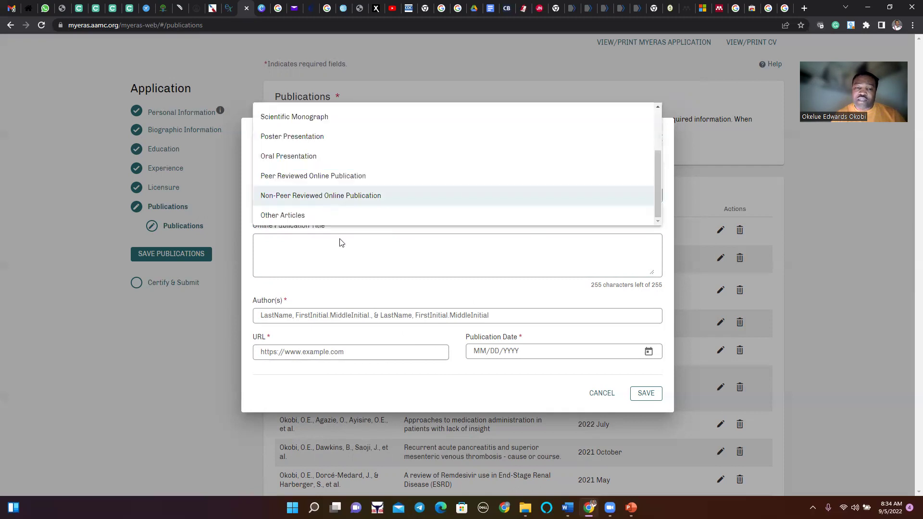
left_click(294, 216)
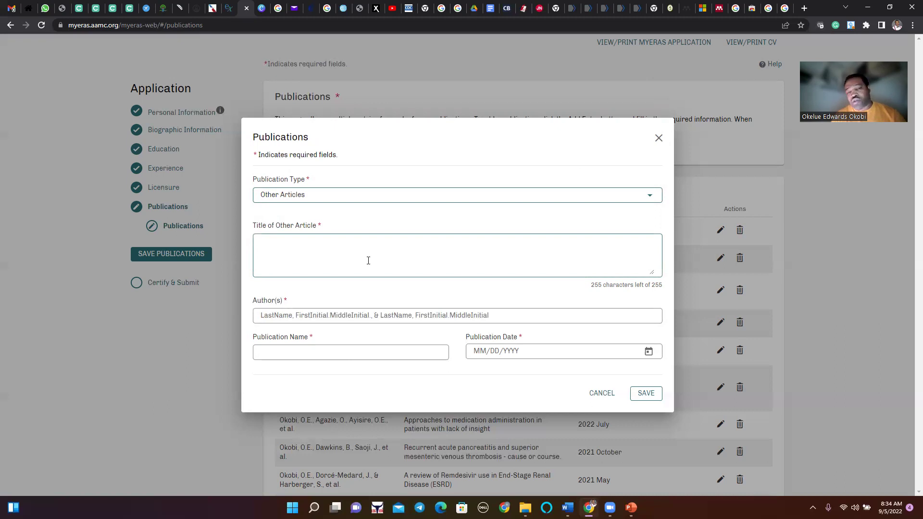
left_click(422, 263)
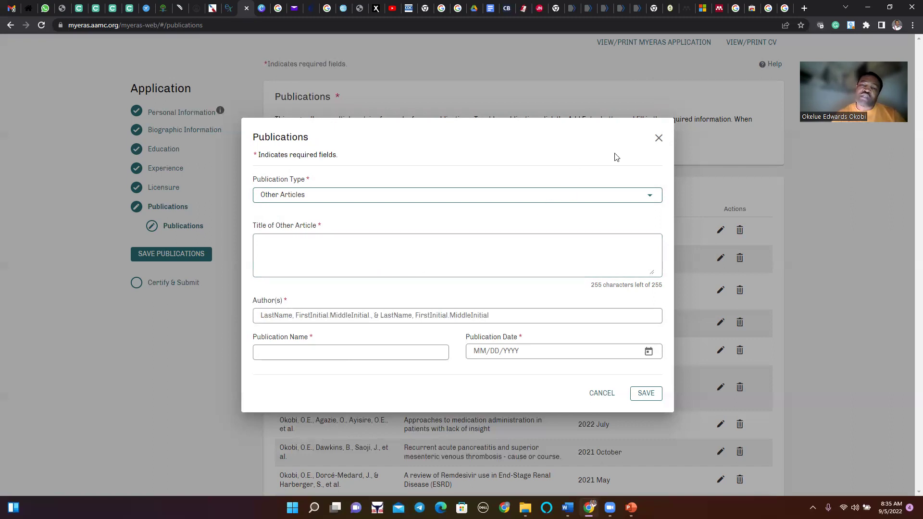
left_click(659, 139)
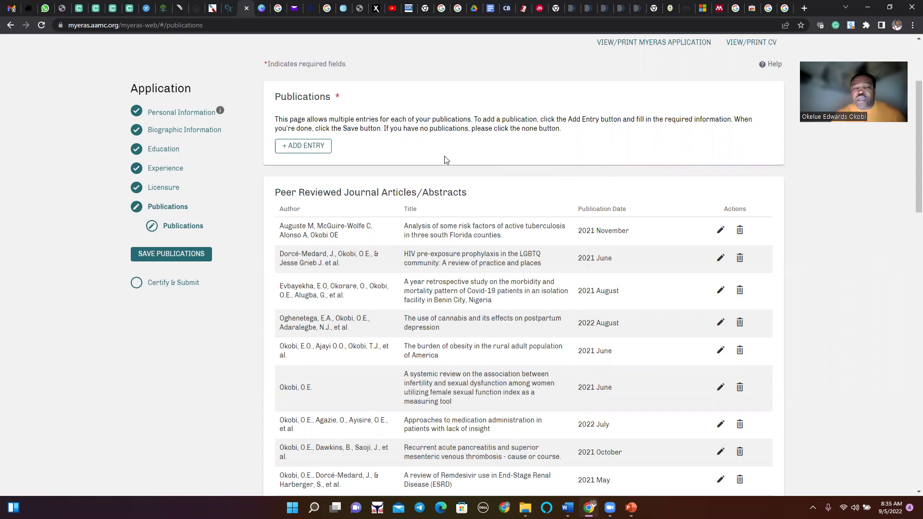
scroll(445, 155, "down", 1)
scroll(361, 141, "down", 1)
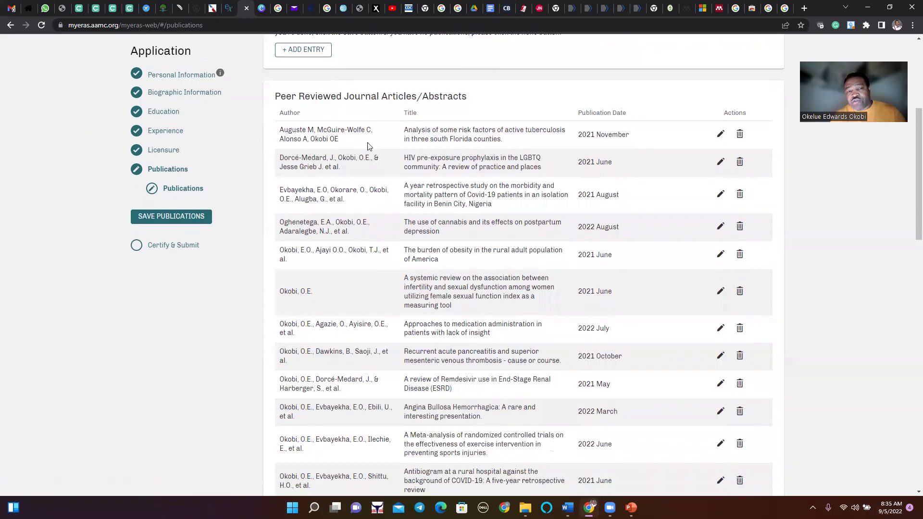
scroll(460, 224, "down", 3)
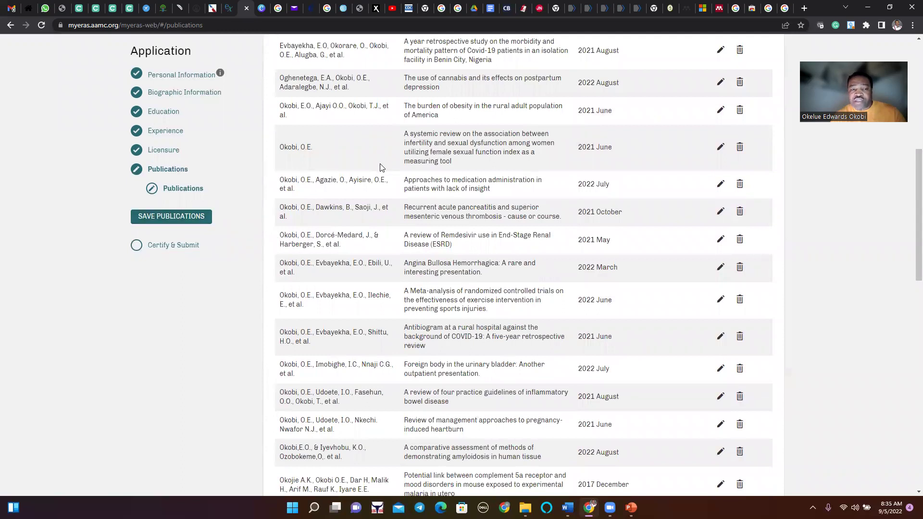
scroll(381, 167, "up", 1)
scroll(244, 165, "up", 1)
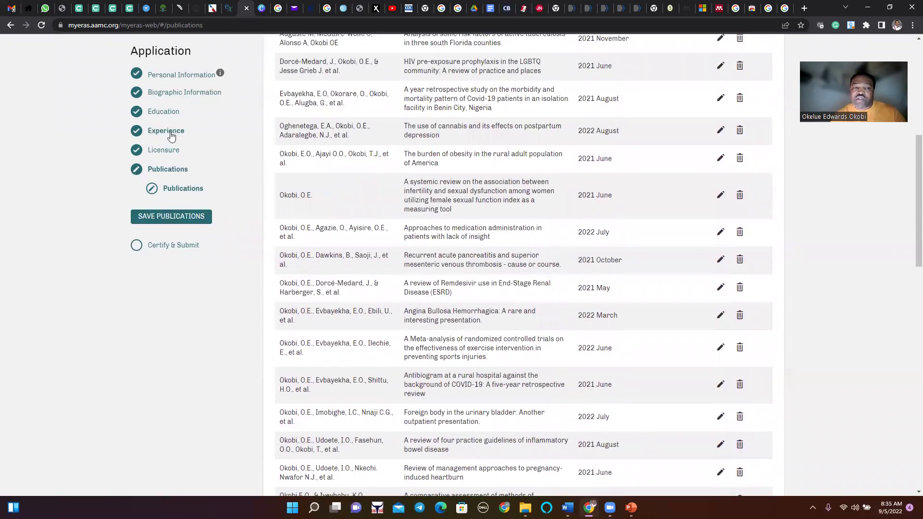
left_click(171, 136)
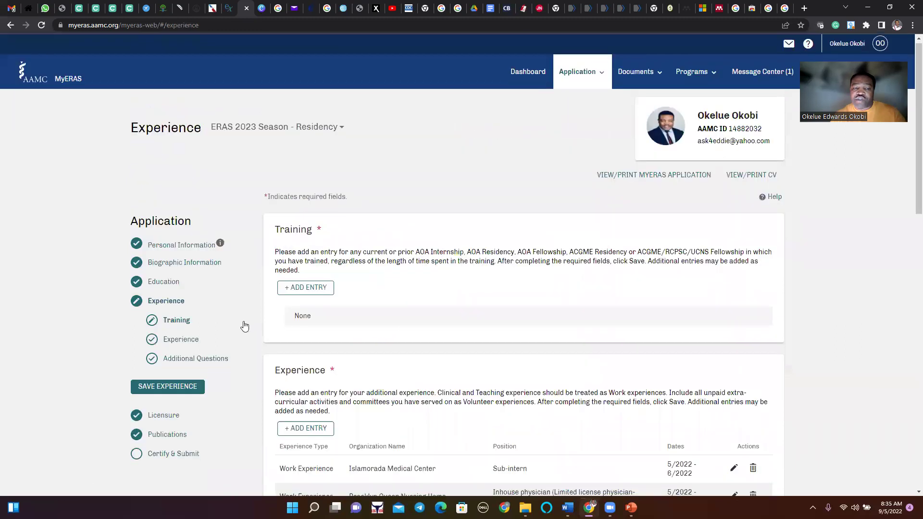
scroll(190, 350, "down", 1)
left_click(180, 343)
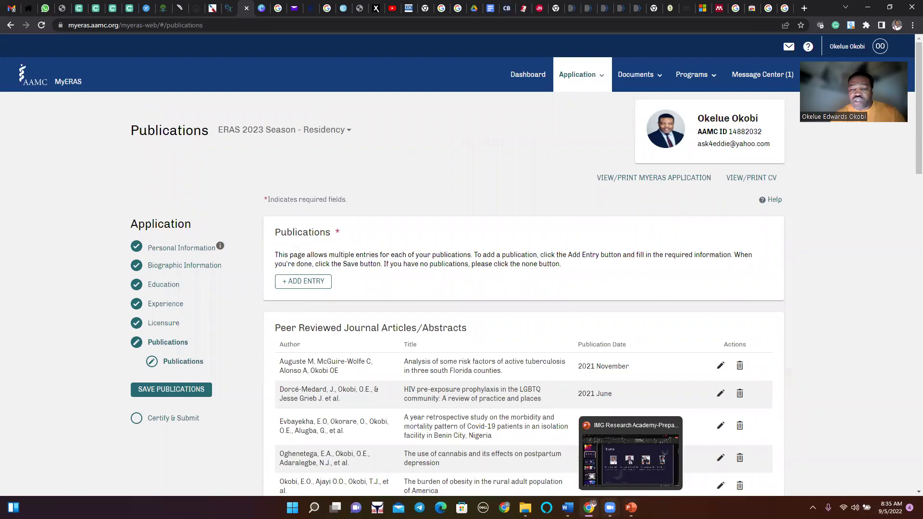
Switch to the PowerPoint interview-prep deck and show slide 5, Meet The Team.
left_click(631, 508)
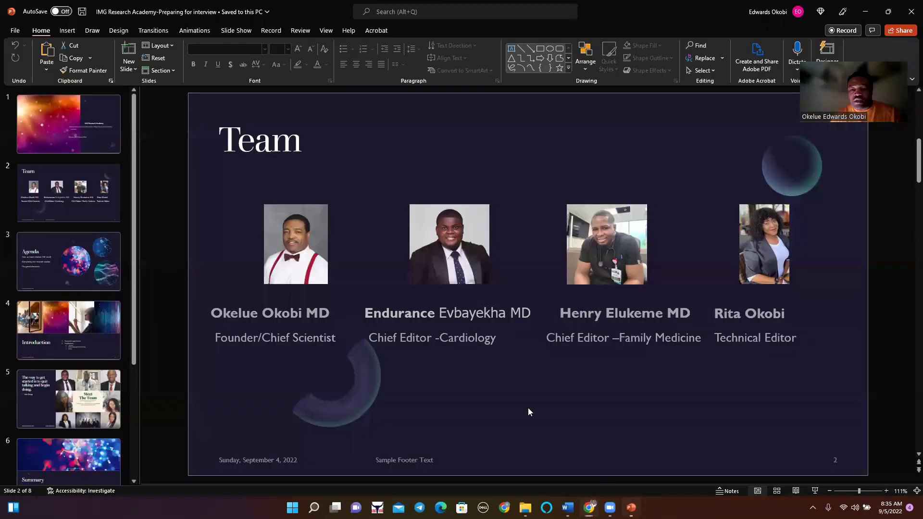
left_click(61, 412)
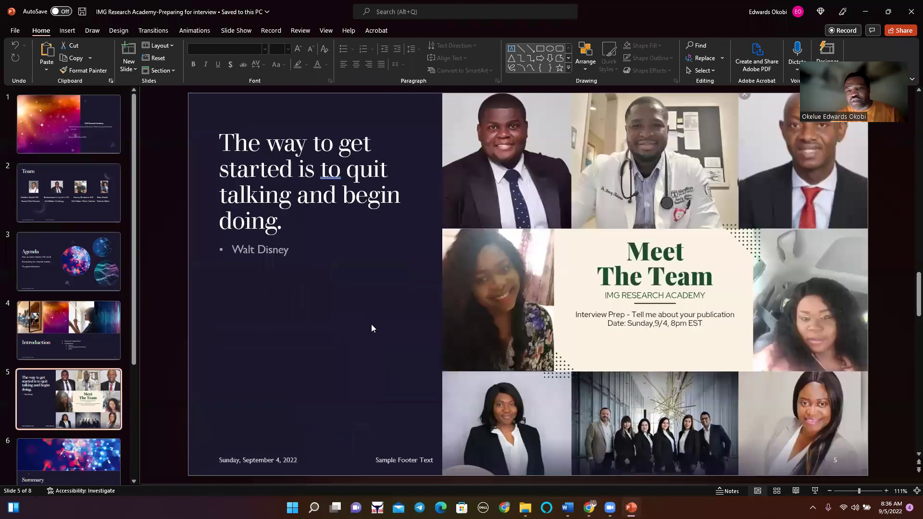